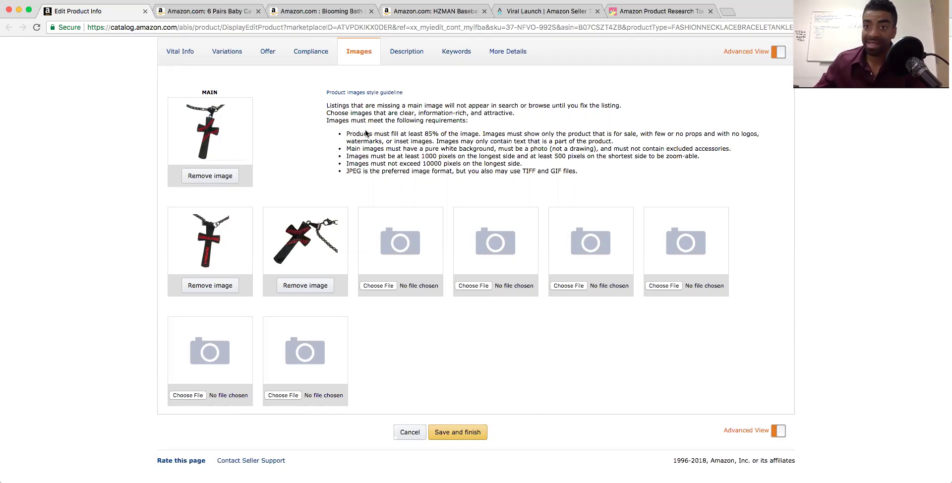
Open the Fiverr website in a new browser tab, leaving the product's image settings open
scroll(397, 141, up, 1)
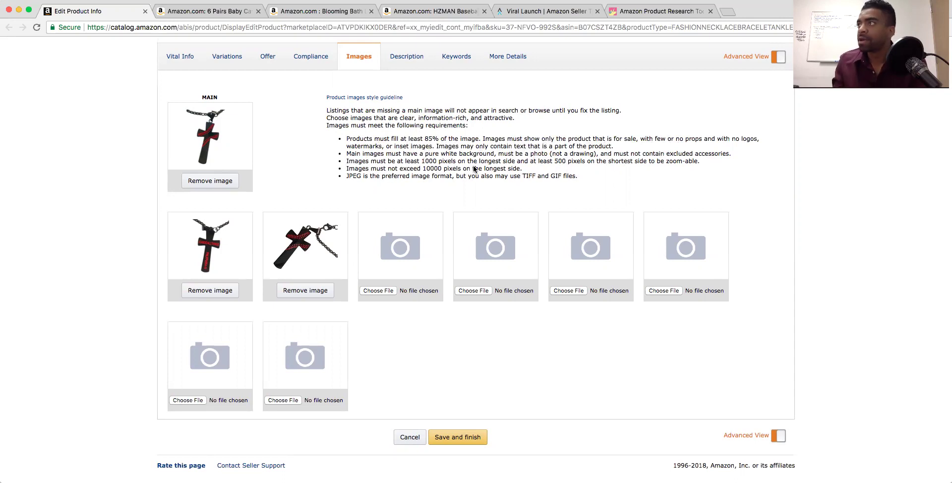
click(726, 12)
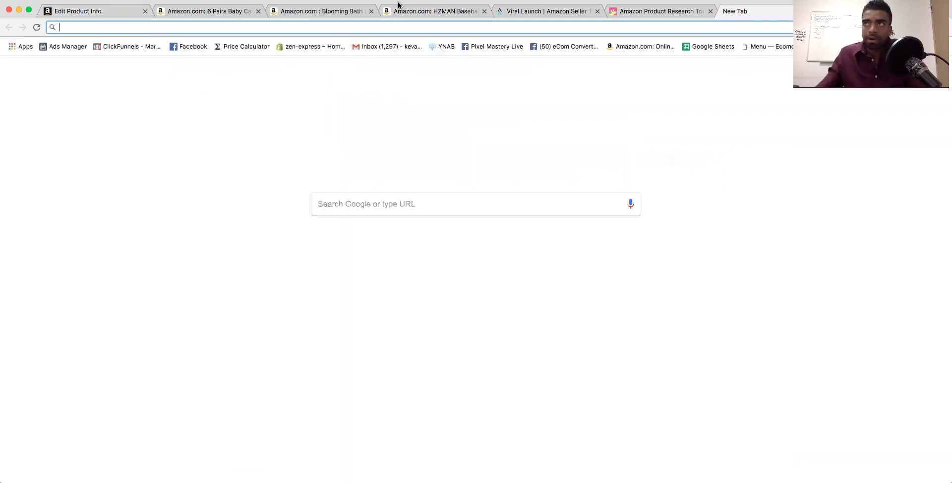
text(fivver.com)
key(Return)
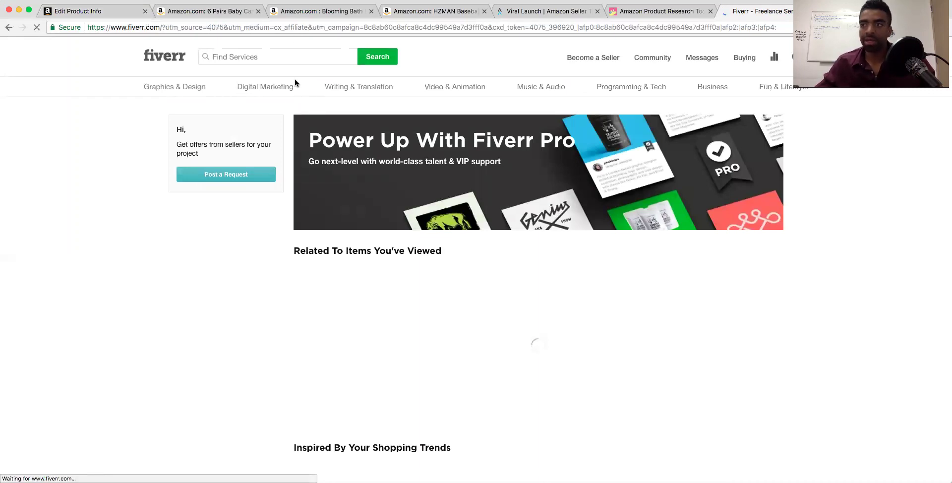
Search Fiverr for "amazon photos" and browse the product photo editing gigs
click(263, 54)
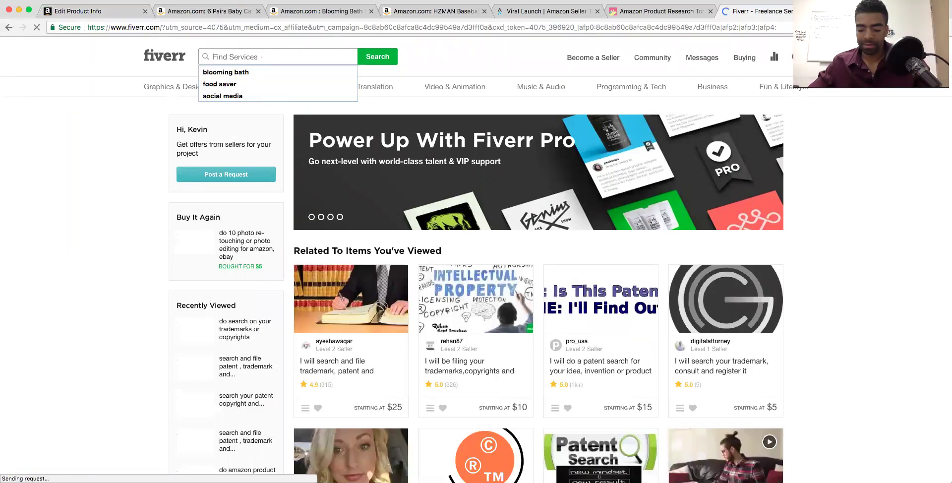
text(amazon )
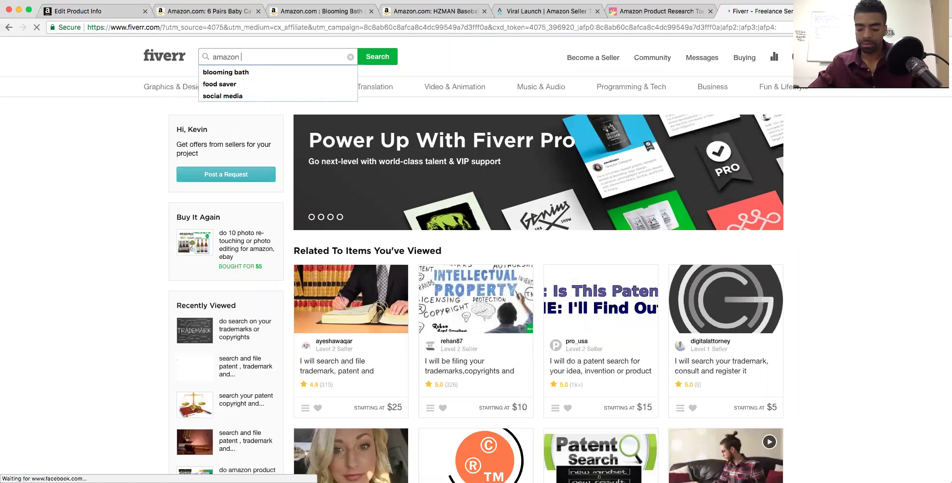
text(photos)
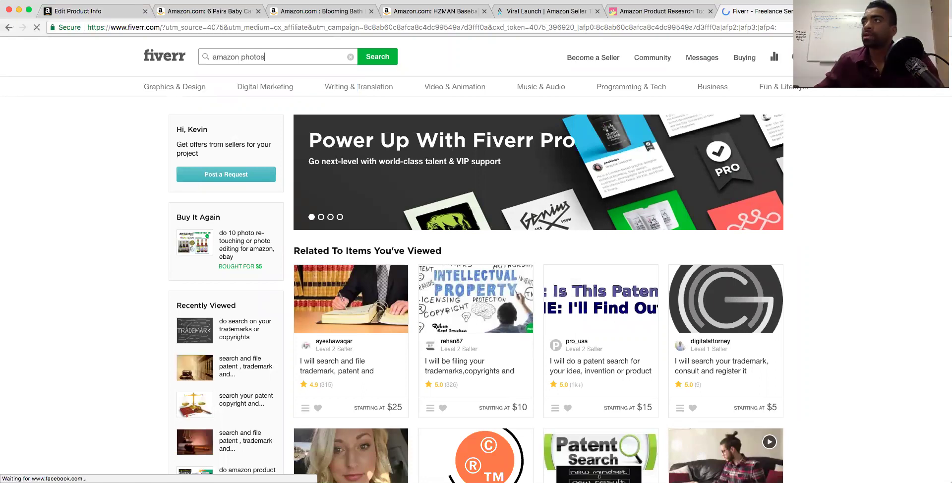
click(387, 62)
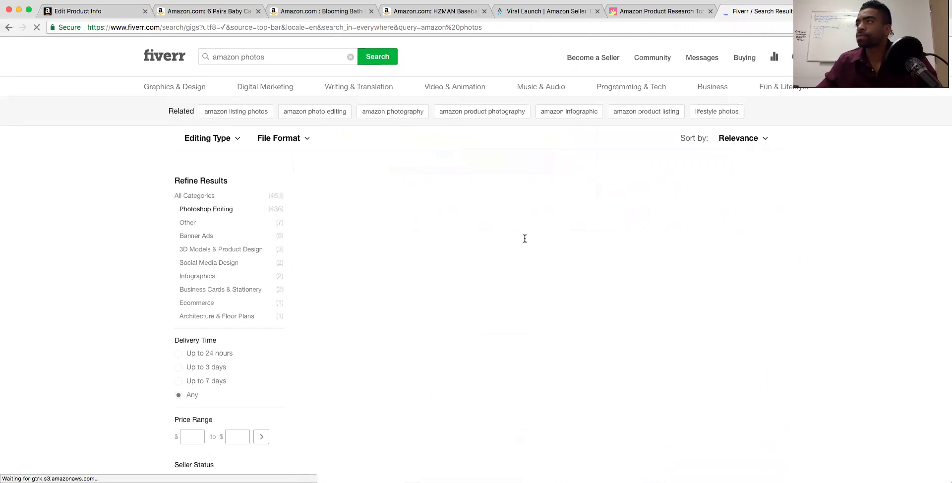
scroll(526, 241, down, 6)
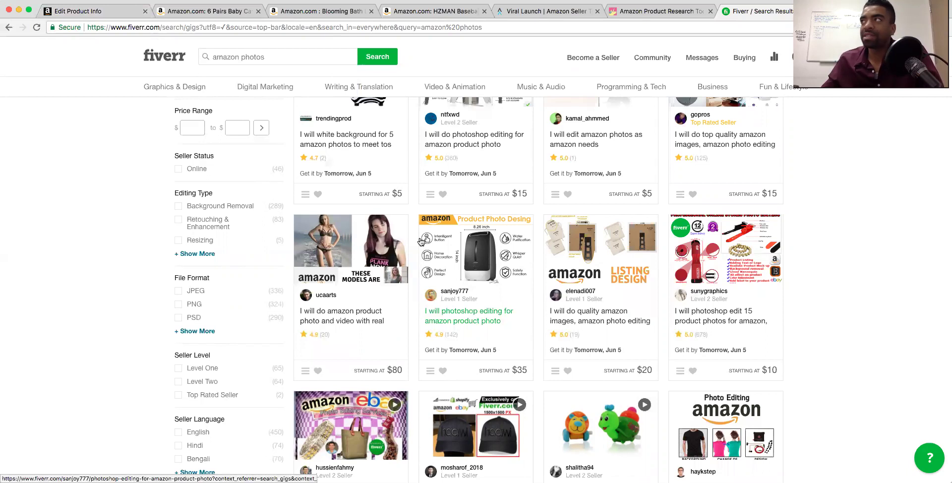
Compare the cross necklace's uploaded images with the photos on the HZMAN Baseball Cross Pendant listing
click(103, 12)
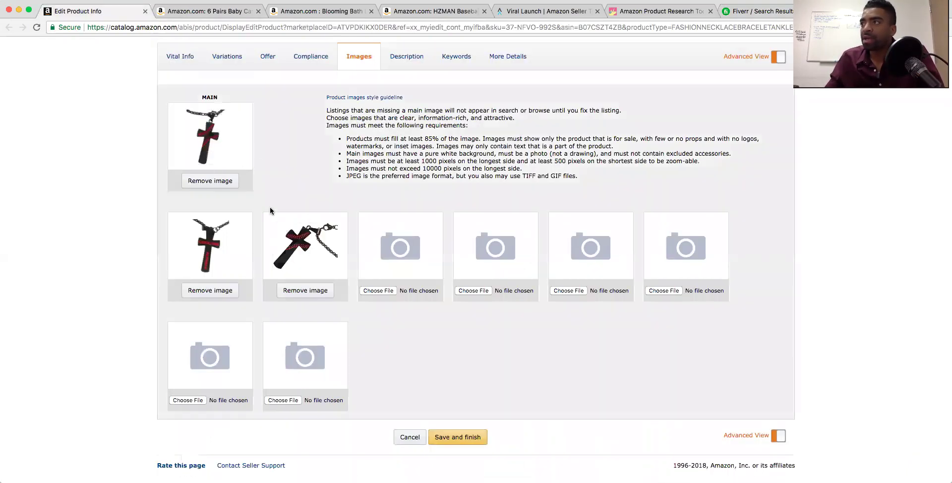
scroll(308, 238, down, 1)
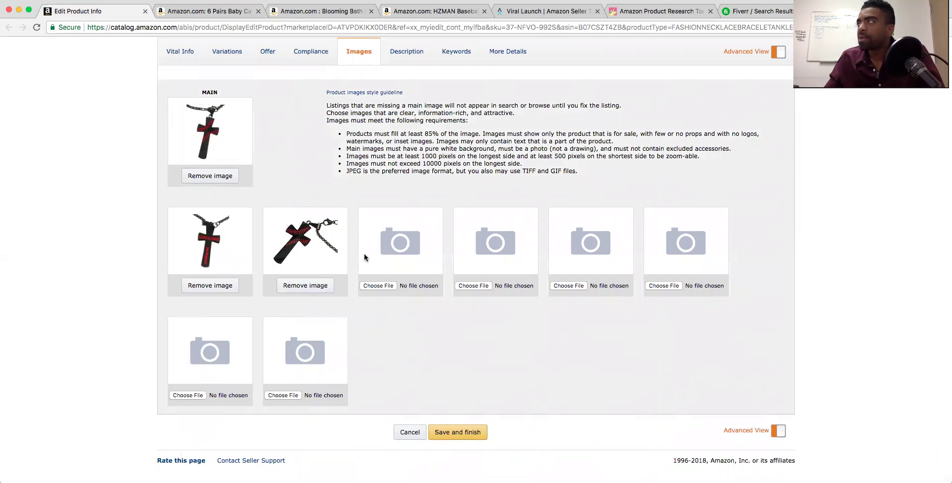
click(436, 15)
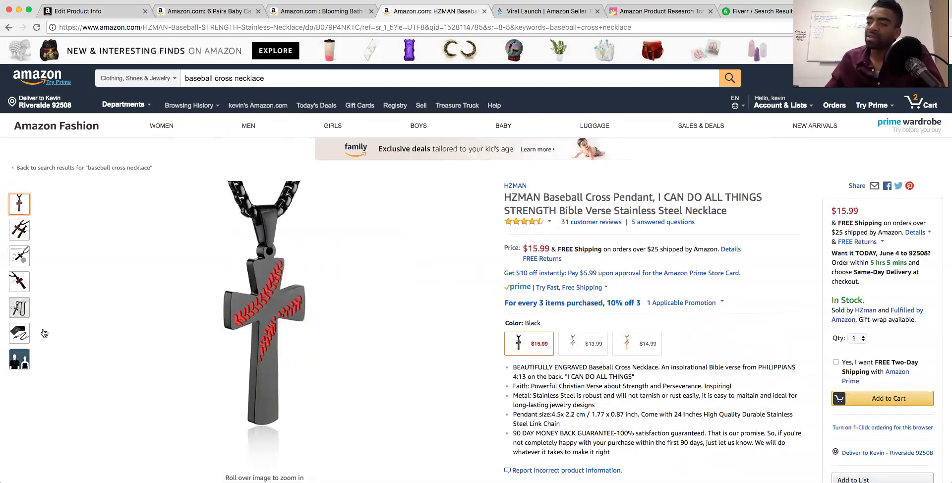
mouse_move(25, 360)
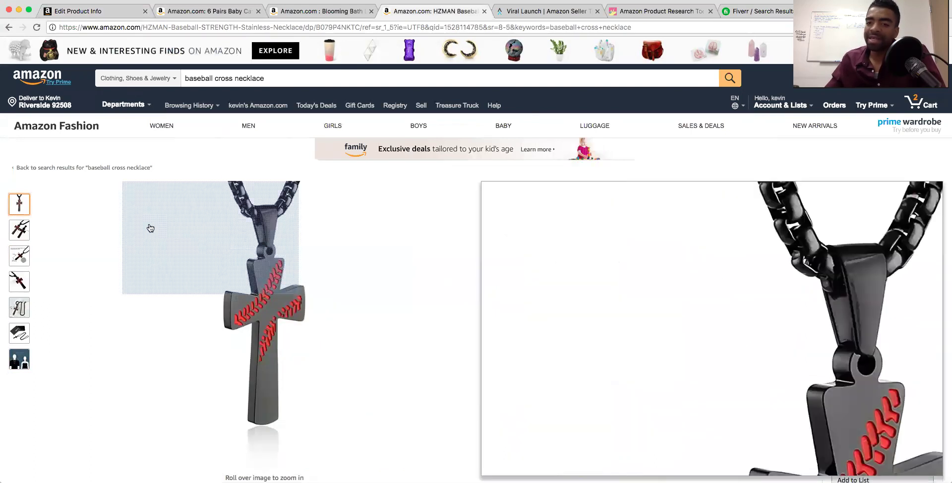
click(94, 11)
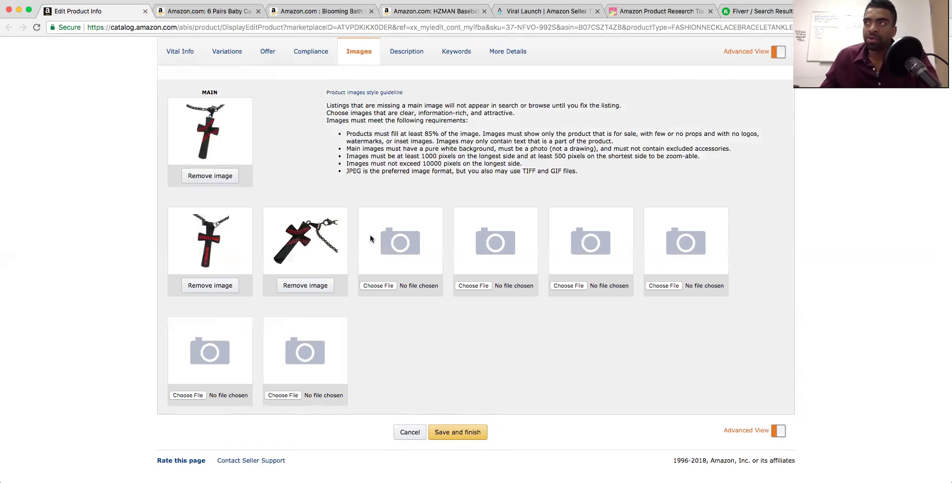
Review the Fiverr photo gigs and the HZMAN necklace listing again, ending on the product's edit page
click(759, 11)
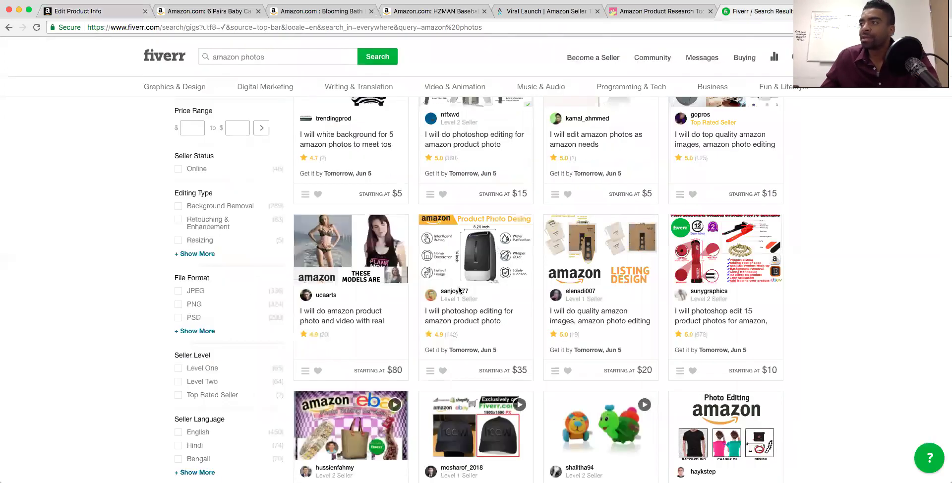
scroll(362, 255, up, 3)
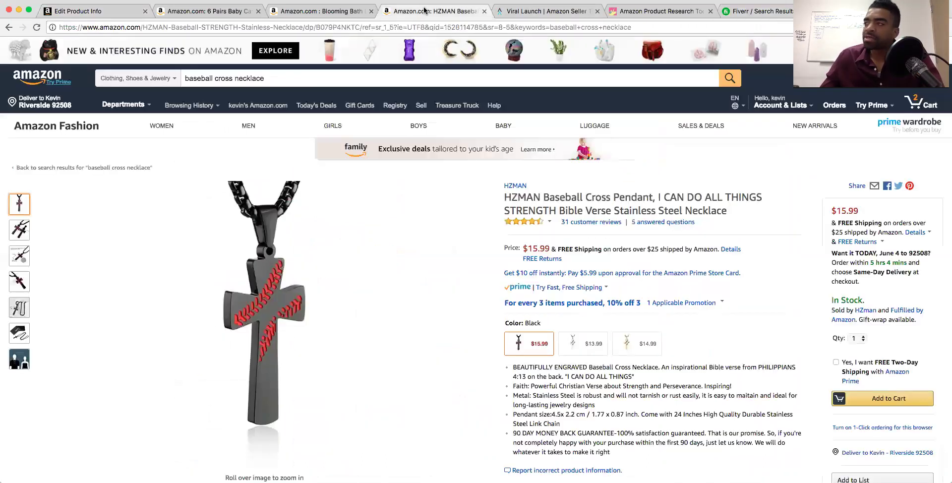
click(425, 9)
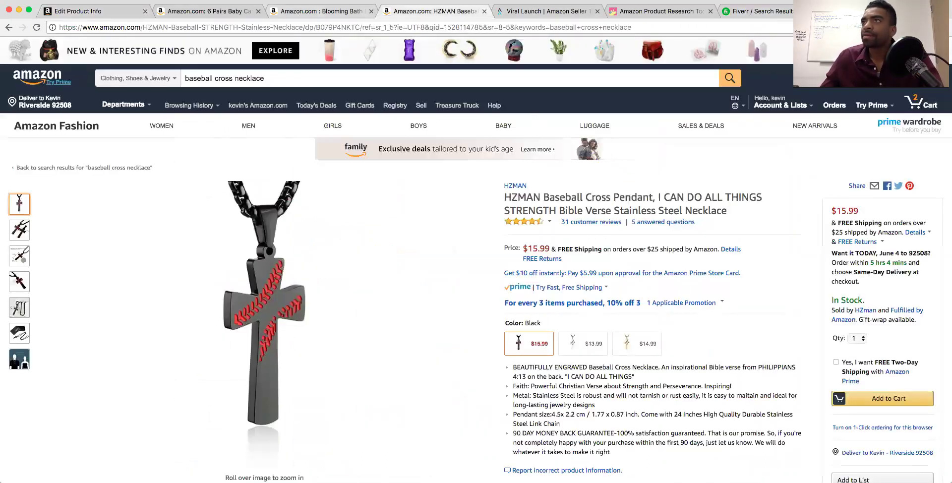
click(86, 13)
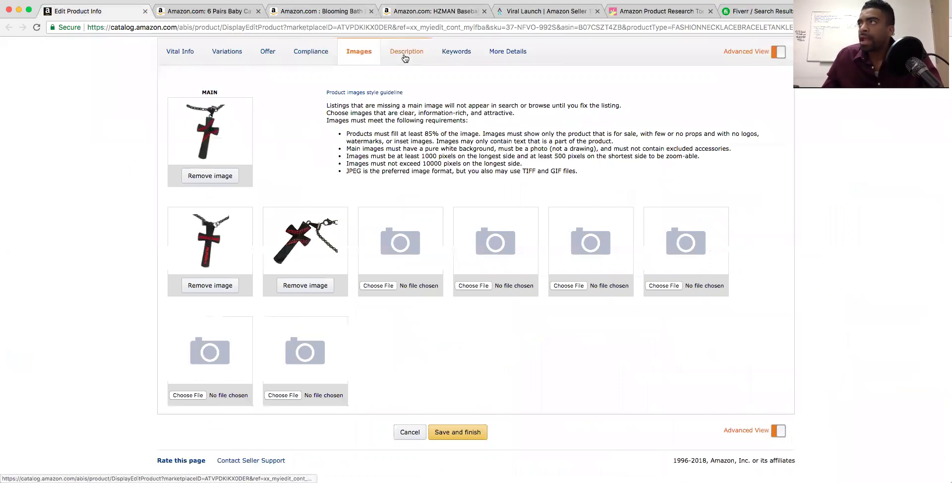
Open the product's Description section and review its key product features and product description
click(405, 55)
scroll(373, 223, up, 1)
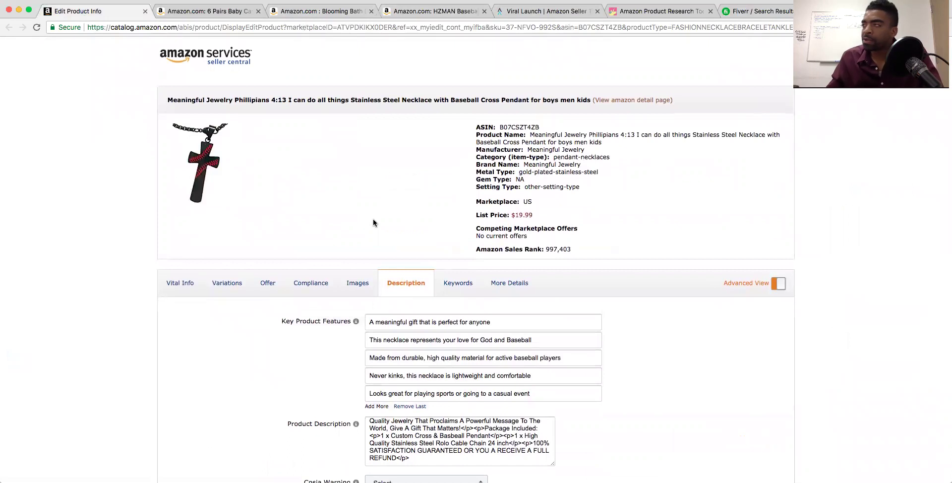
scroll(384, 224, down, 5)
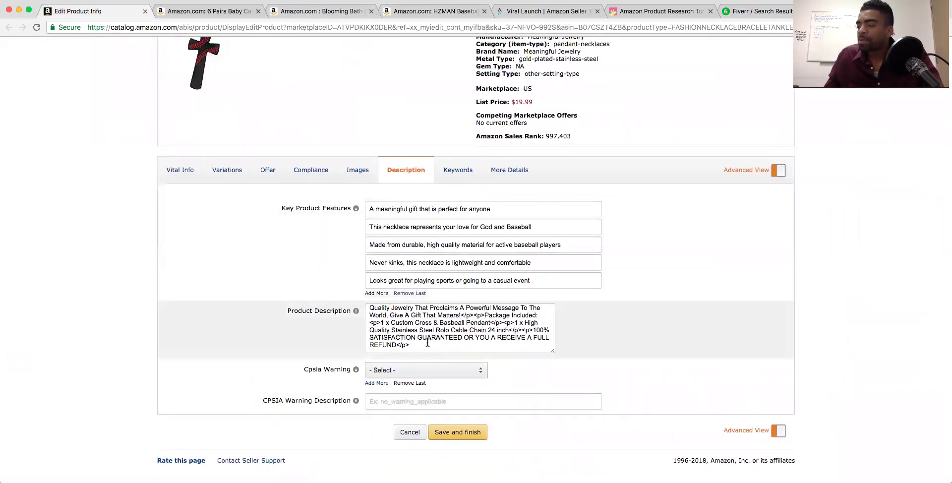
mouse_move(320, 209)
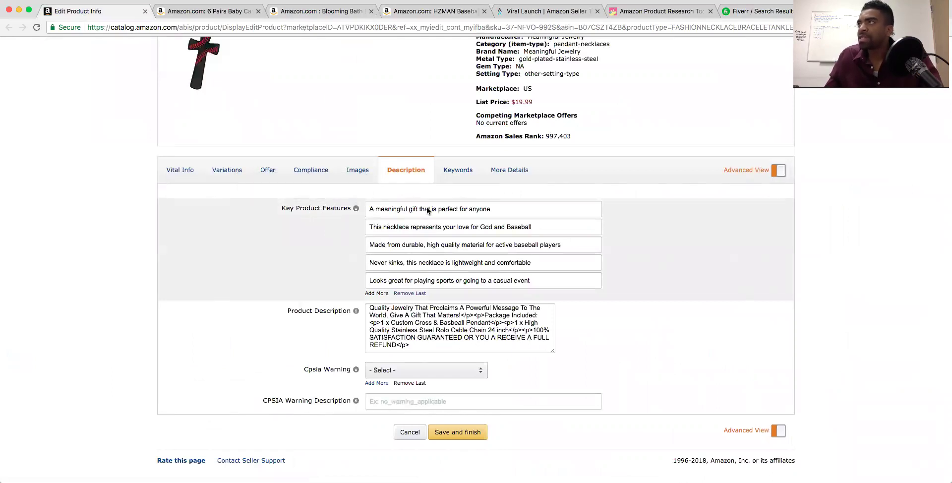
Compare the necklace's key product features with the bullet points on the Blooming Bath and baby knee pads listings
click(320, 11)
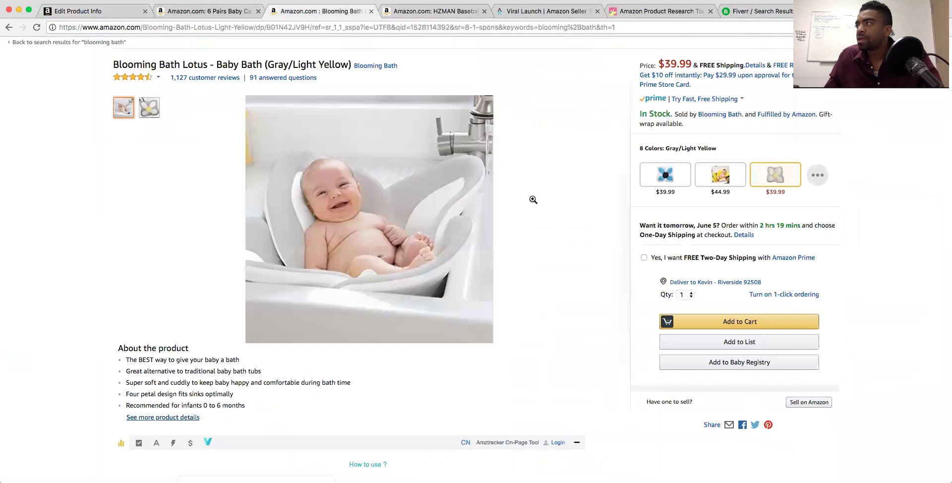
click(225, 12)
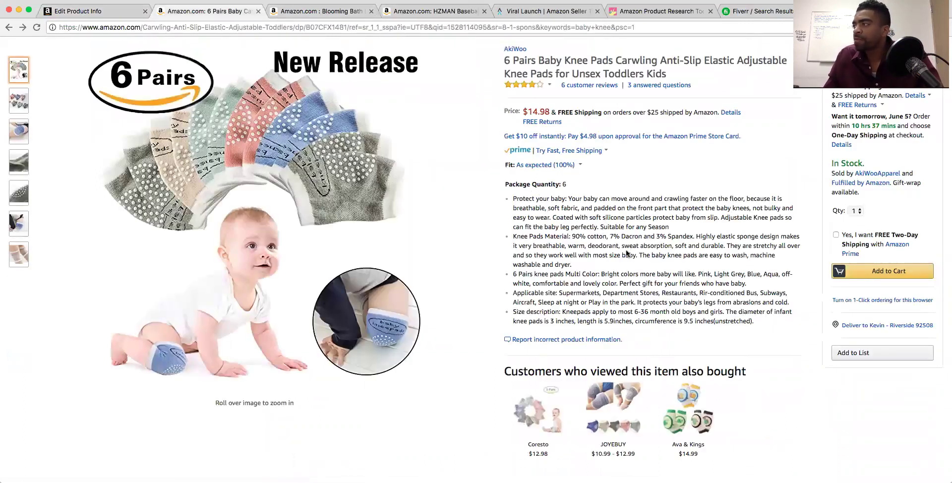
click(51, 10)
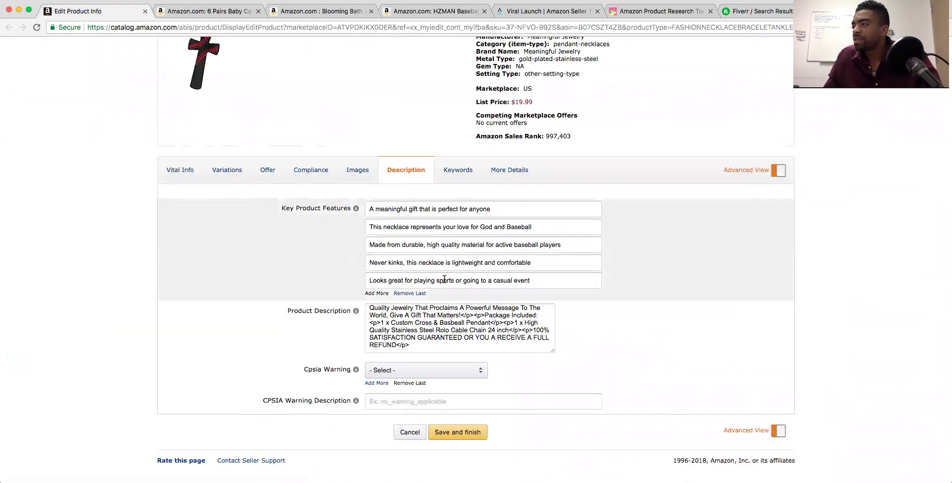
click(307, 10)
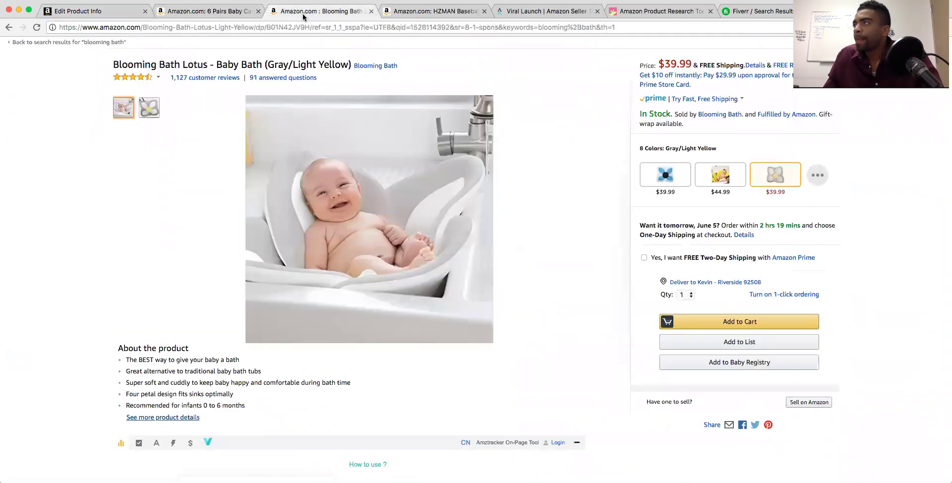
click(224, 11)
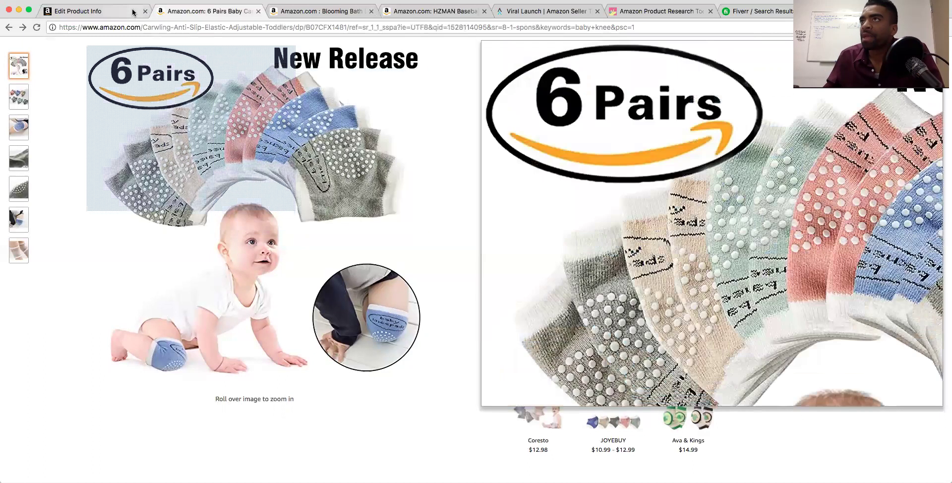
click(124, 11)
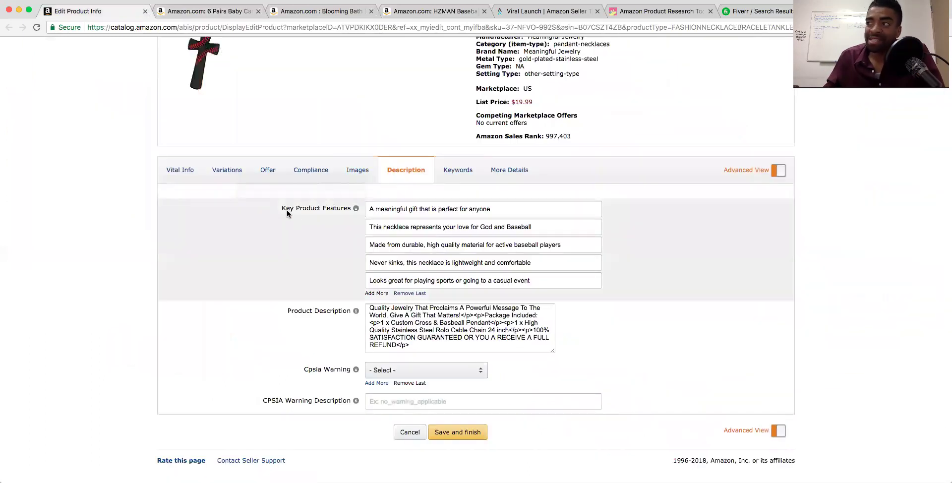
Check the length rule for Key Product Features and highlight "anyone" in the first feature, consulting the baby knee pads listing
mouse_move(352, 208)
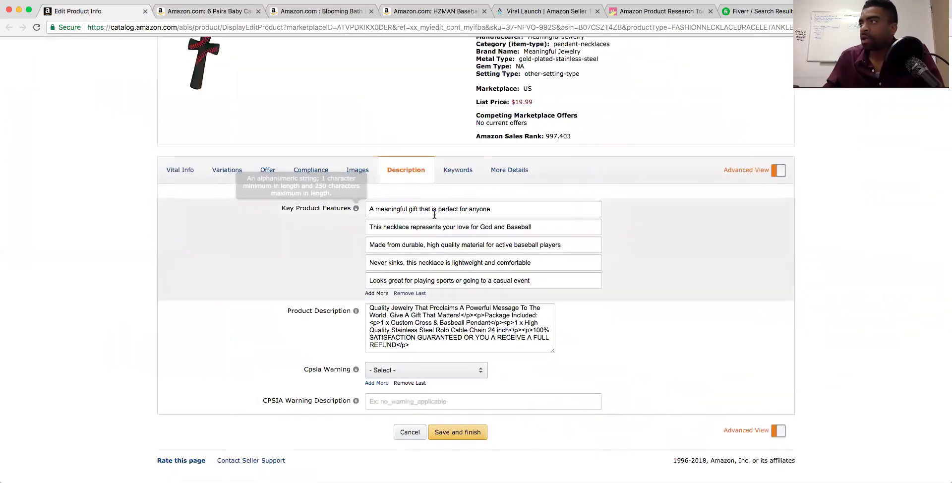
click(388, 209)
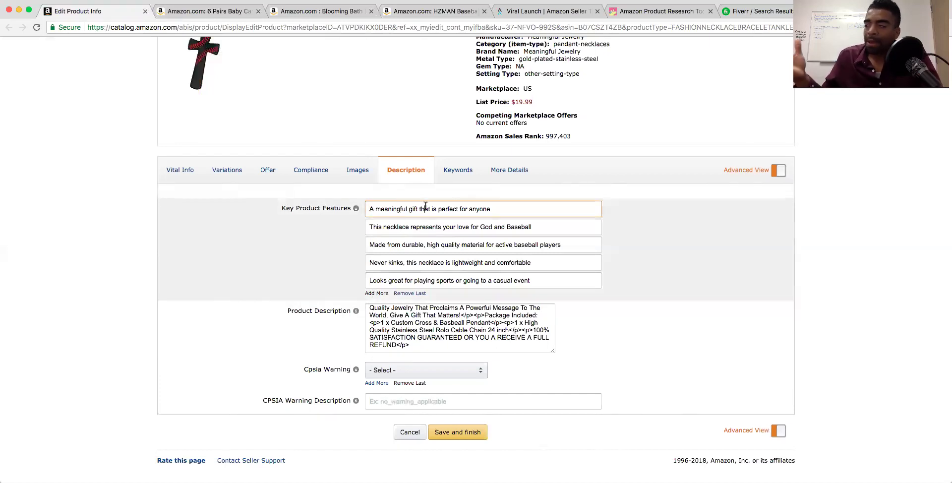
click(218, 10)
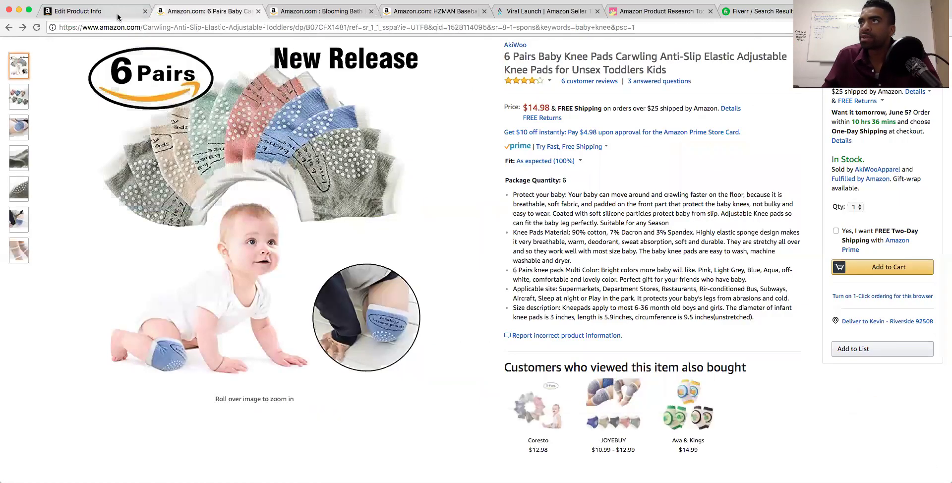
click(110, 11)
click(505, 213)
double_click(505, 215)
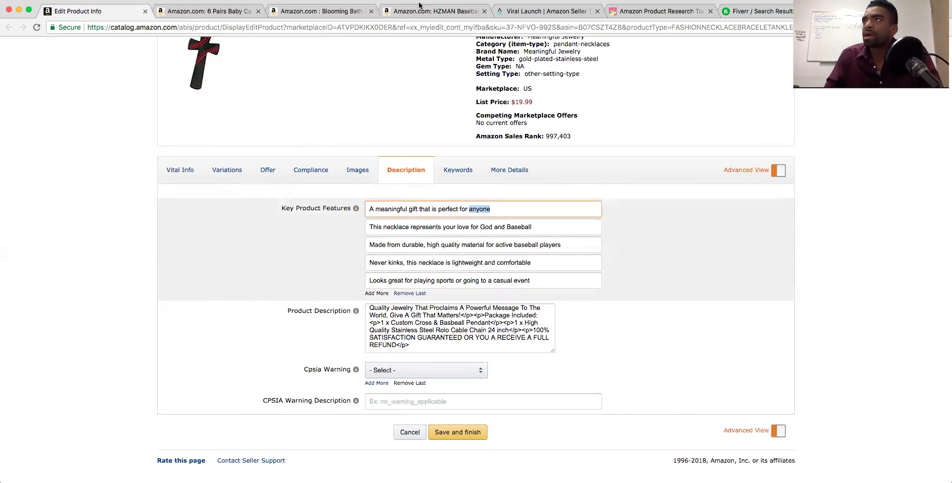
Examine the detailed bullet points on the baby knee pads listing, ending on the necklace's description fields
click(186, 13)
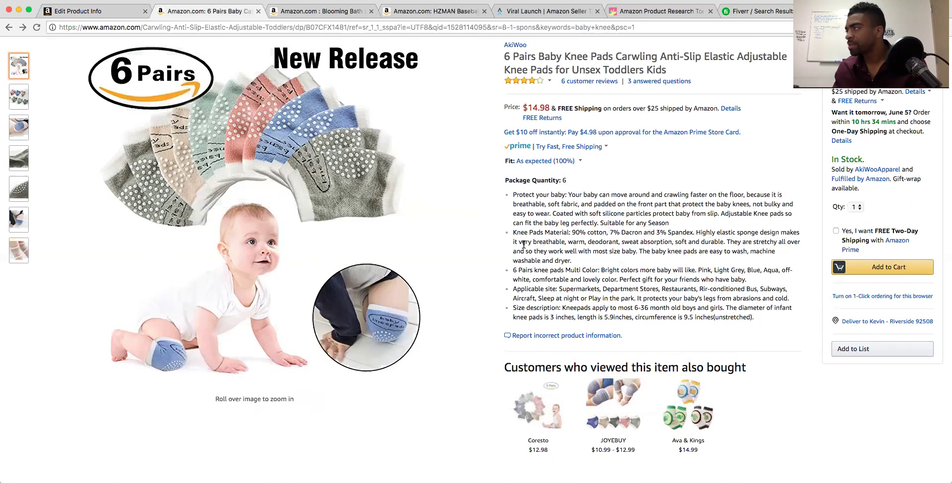
scroll(606, 243, down, 1)
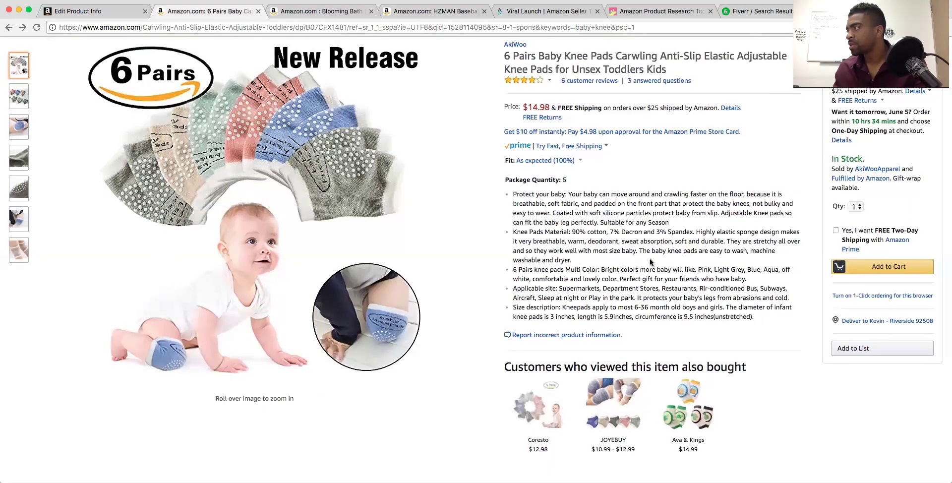
scroll(653, 256, down, 1)
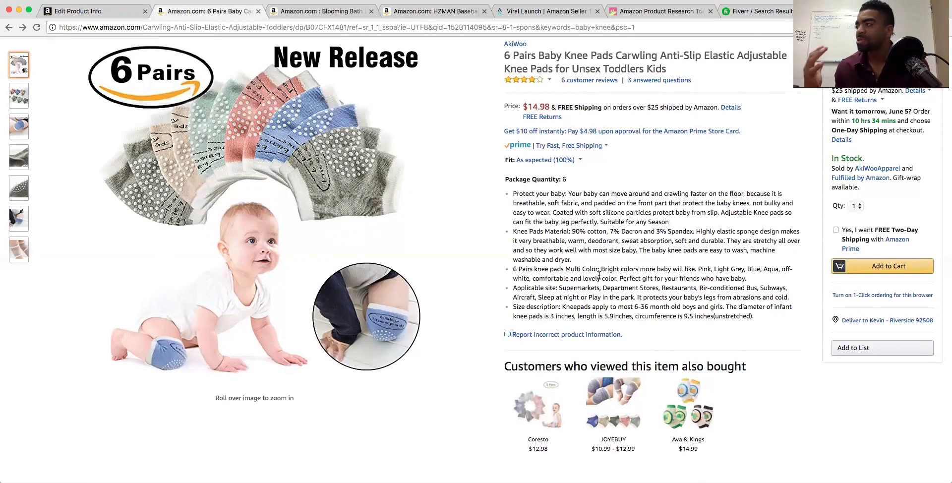
mouse_move(198, 251)
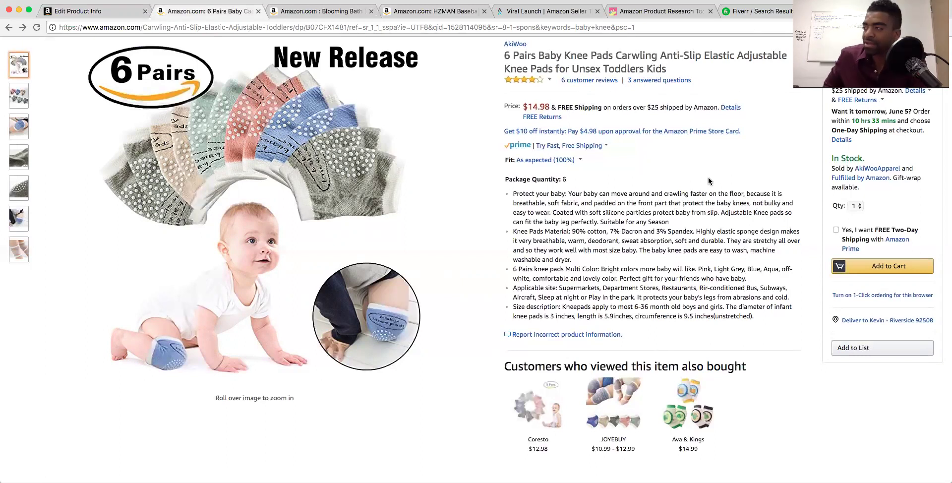
click(55, 11)
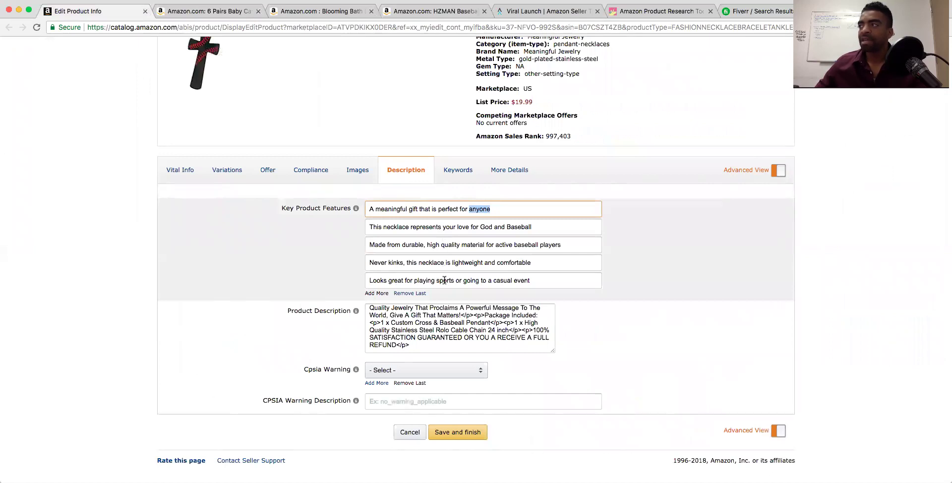
Look through the baby knee pads listing down to its product description, related products and customer questions
click(541, 280)
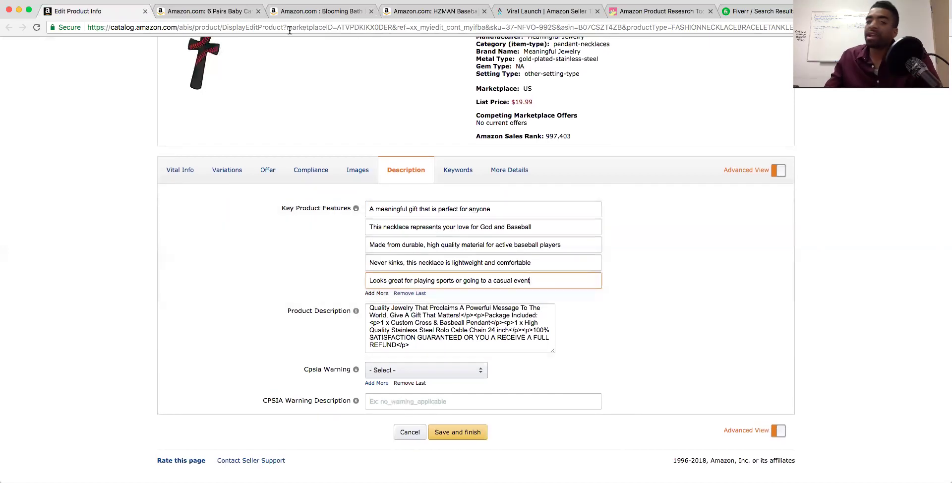
click(213, 12)
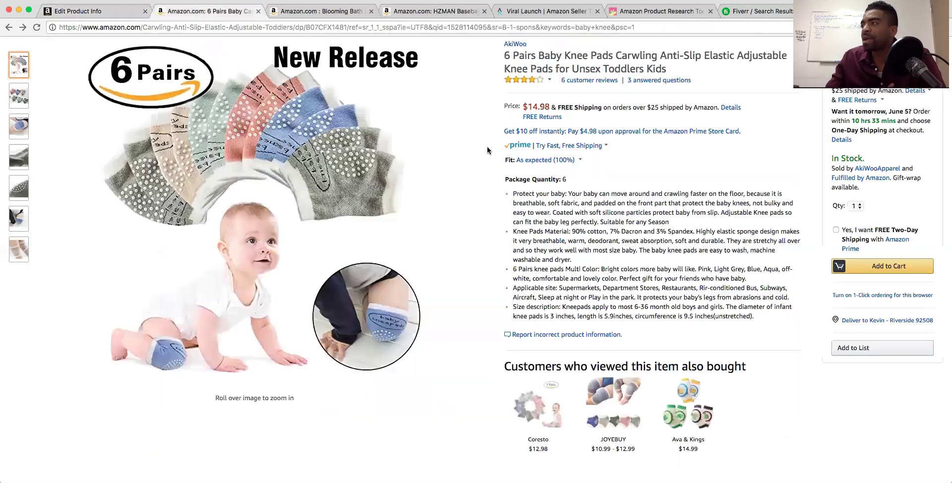
scroll(319, 257, down, 6)
scroll(734, 311, down, 8)
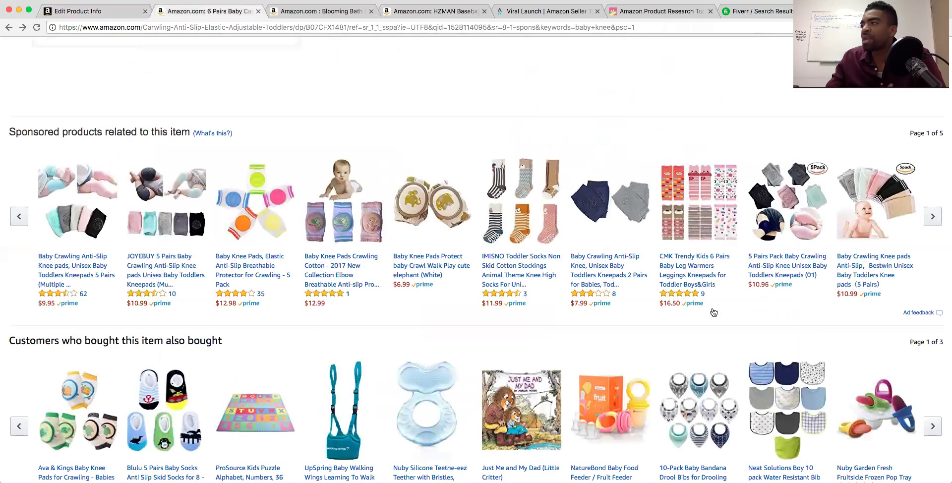
scroll(415, 225, down, 10)
scroll(418, 221, down, 6)
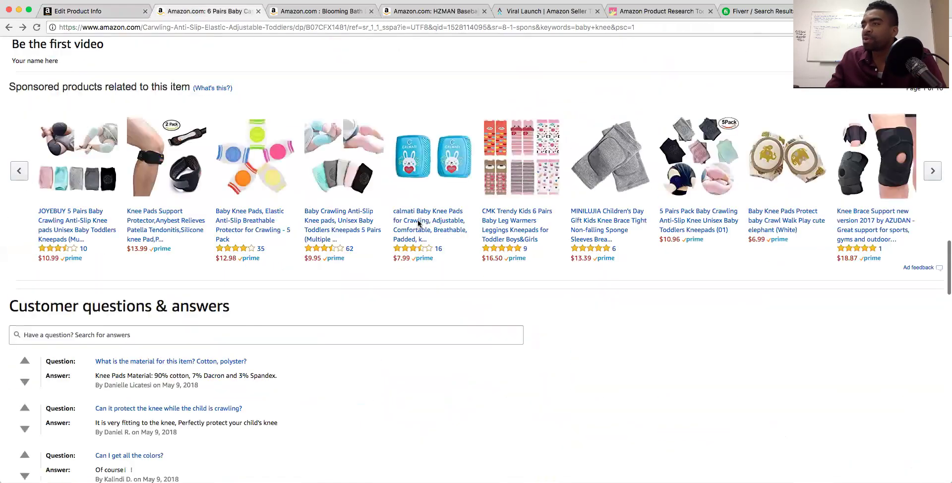
scroll(418, 223, down, 8)
scroll(421, 224, up, 15)
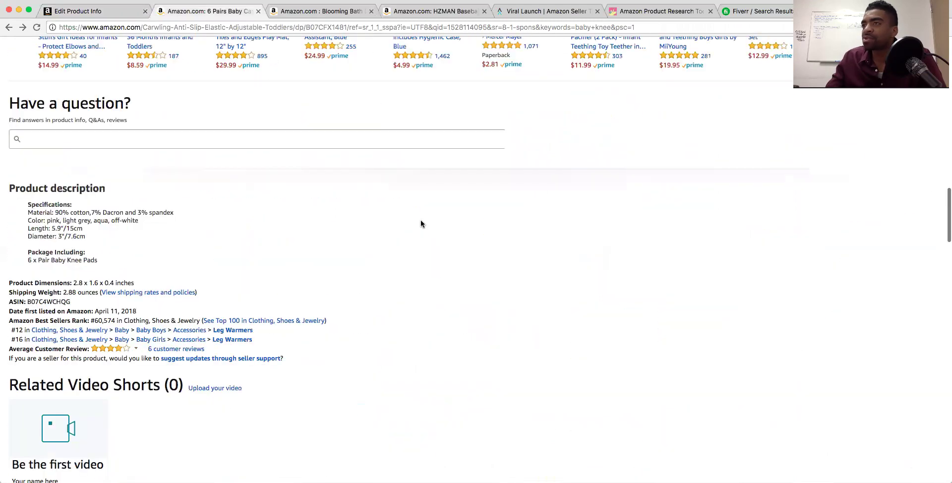
scroll(421, 222, down, 6)
scroll(420, 221, up, 6)
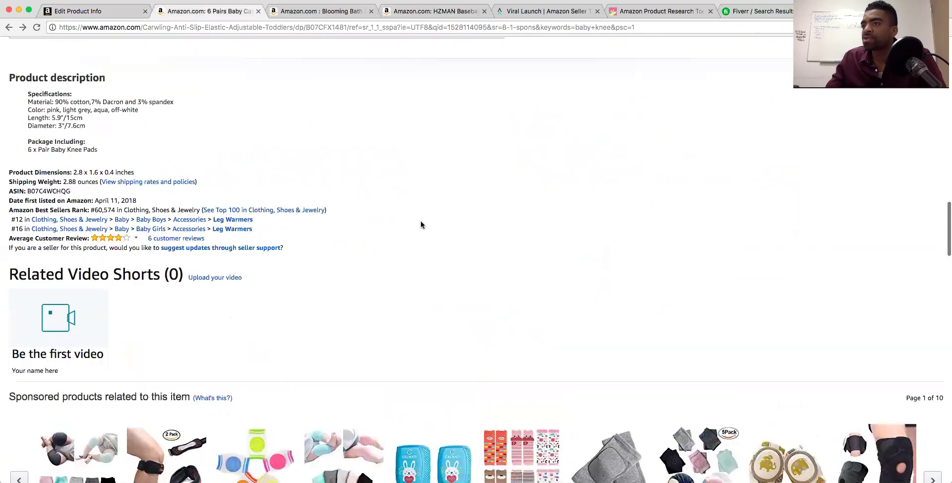
scroll(420, 221, up, 12)
scroll(421, 221, down, 3)
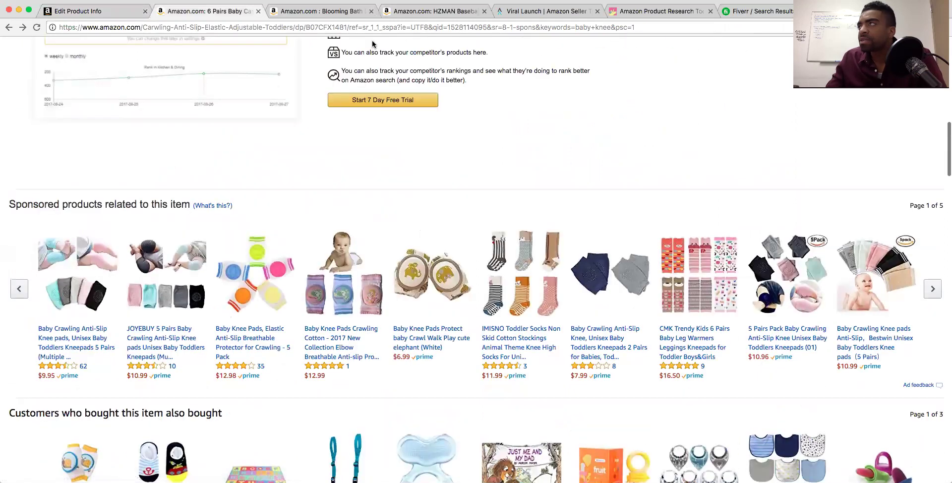
Examine the illustrated banner in the Blooming Bath listing's product description, comparing it with the top of the listing
click(309, 12)
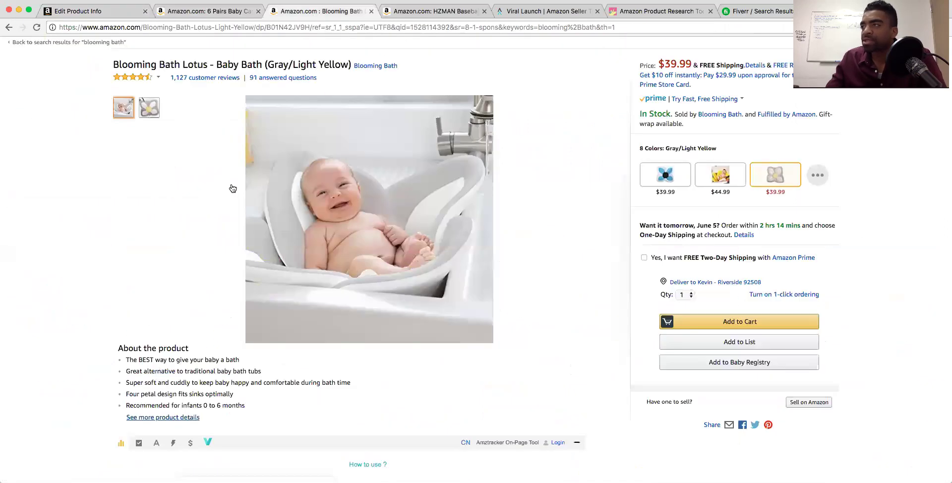
scroll(233, 188, down, 20)
scroll(233, 187, up, 6)
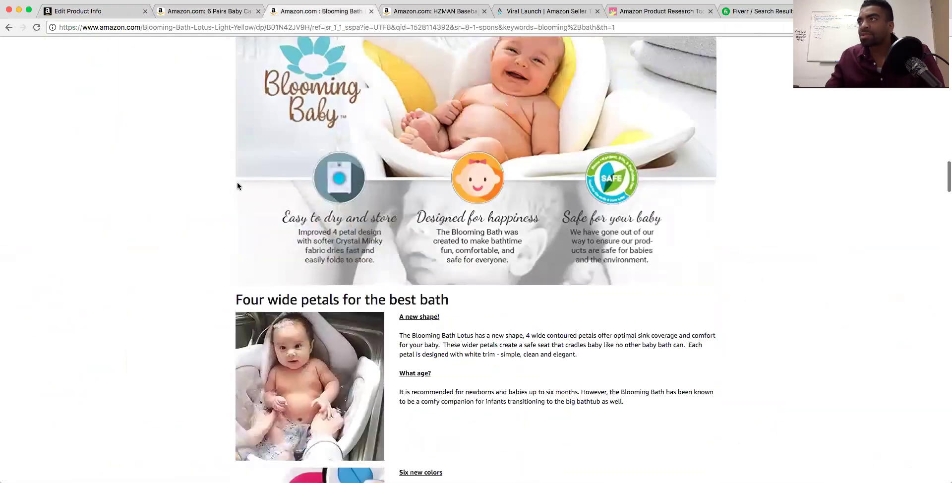
scroll(236, 186, up, 3)
scroll(233, 191, down, 2)
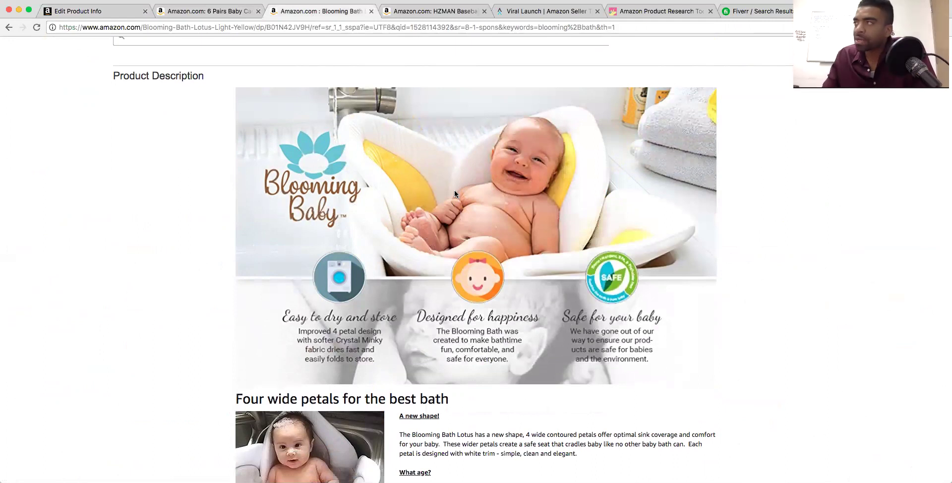
scroll(454, 189, up, 20)
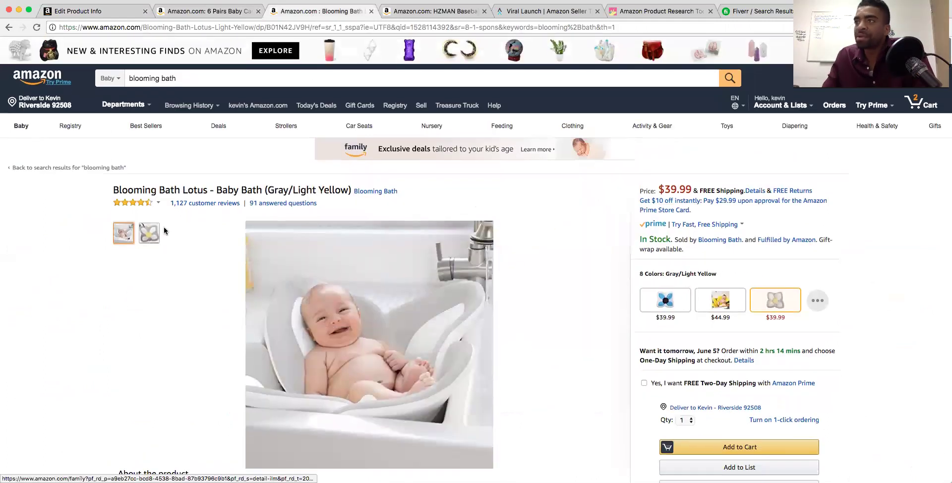
scroll(165, 229, down, 10)
scroll(165, 230, down, 20)
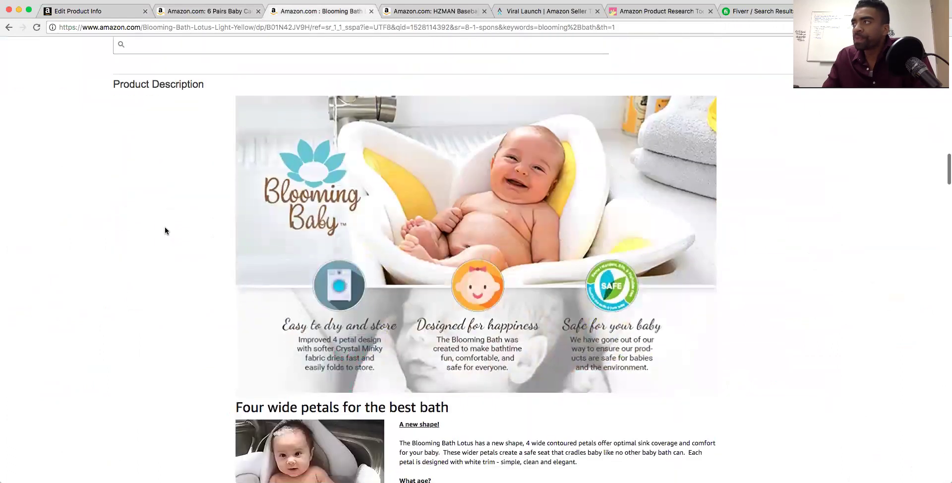
scroll(165, 230, down, 2)
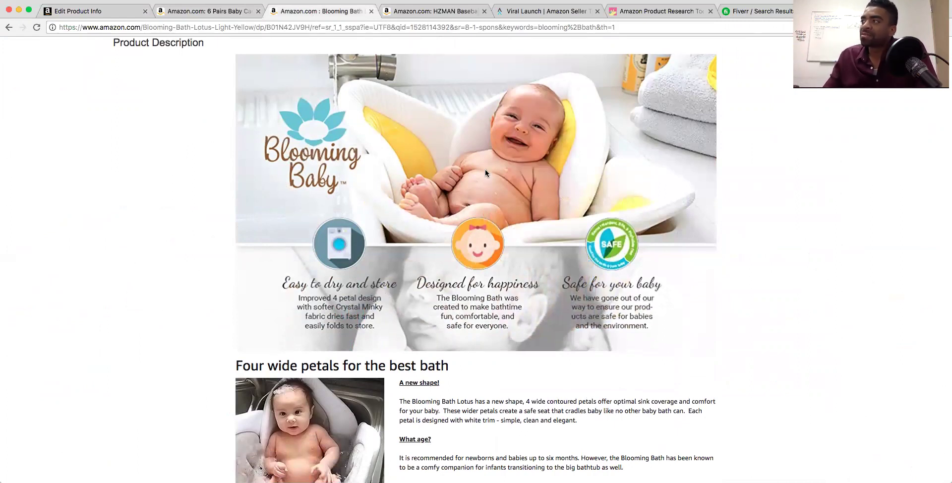
Review the shape, age, color and size sections of the Blooming Bath product description
scroll(463, 201, down, 5)
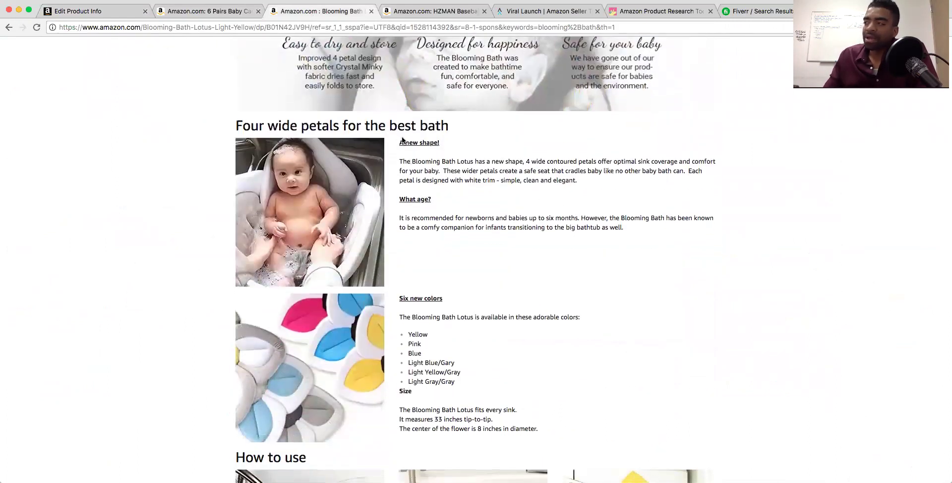
scroll(306, 170, up, 2)
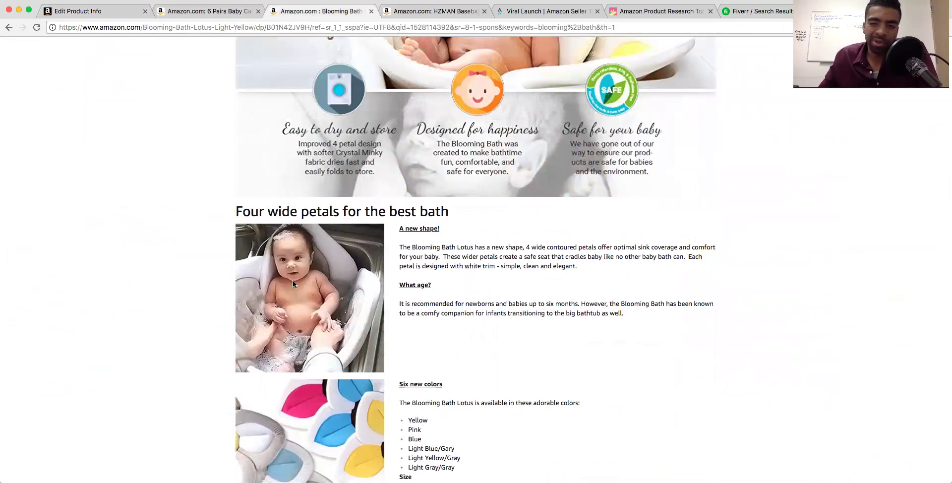
scroll(320, 284, down, 3)
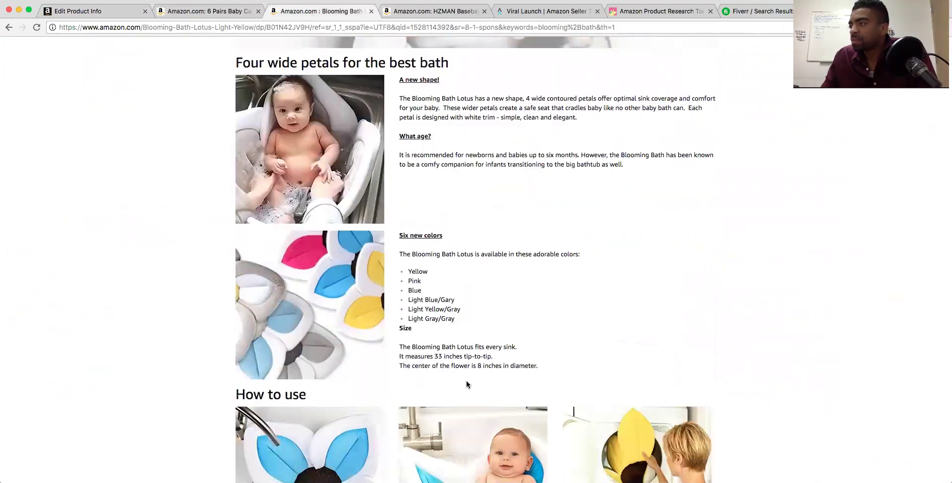
scroll(466, 384, down, 1)
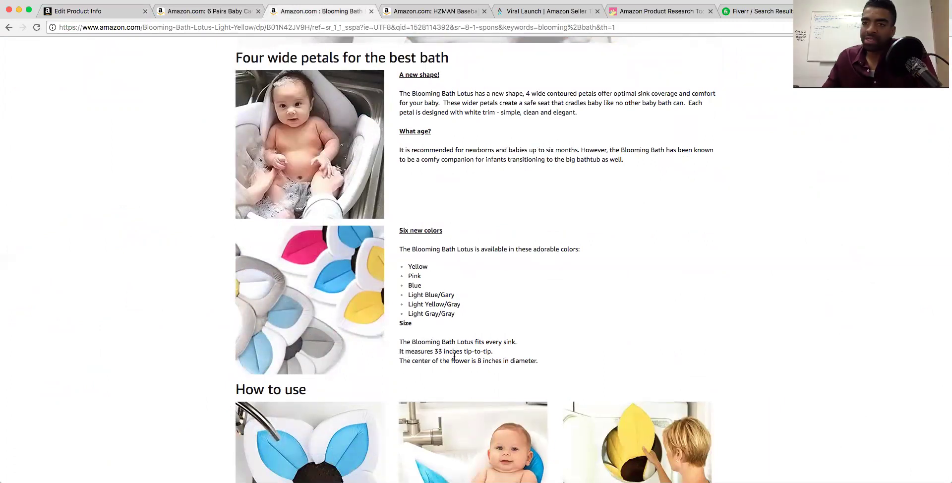
scroll(419, 307, up, 10)
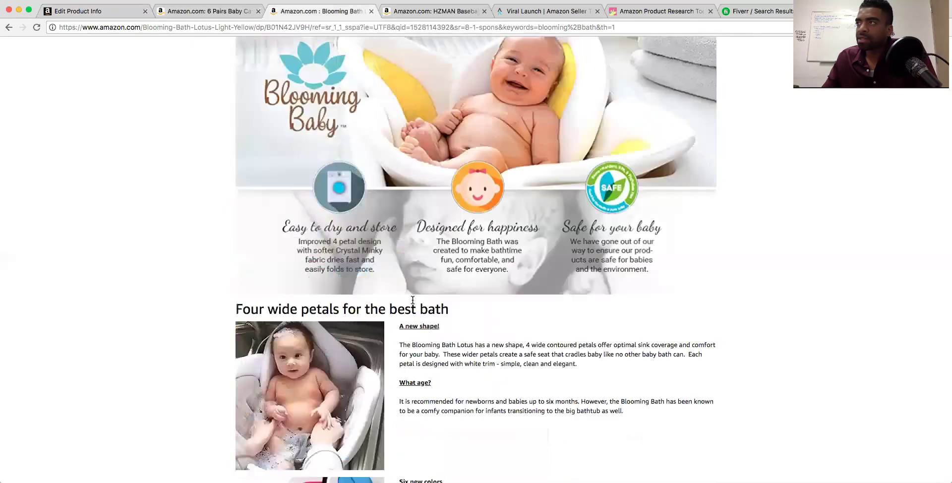
Examine the "How to use" pictures and captions on the Blooming Bath listing, along with its color and size details
scroll(260, 310, down, 15)
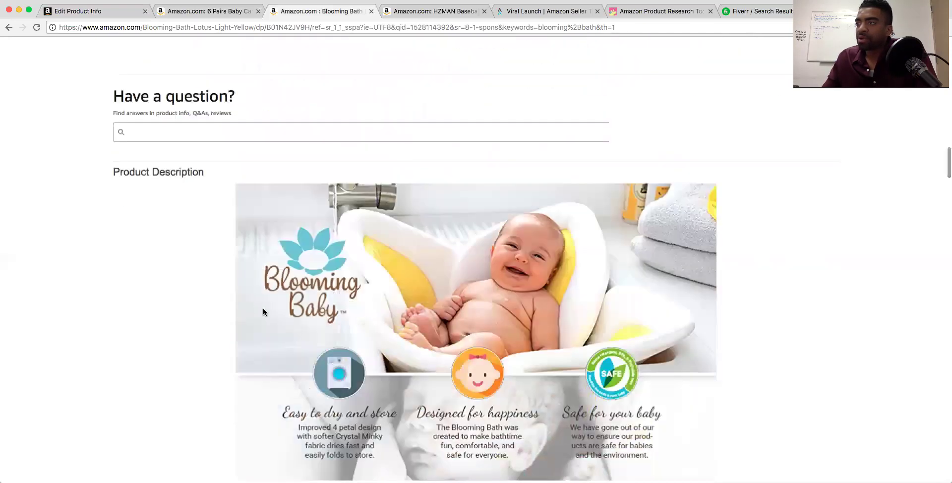
scroll(440, 264, up, 3)
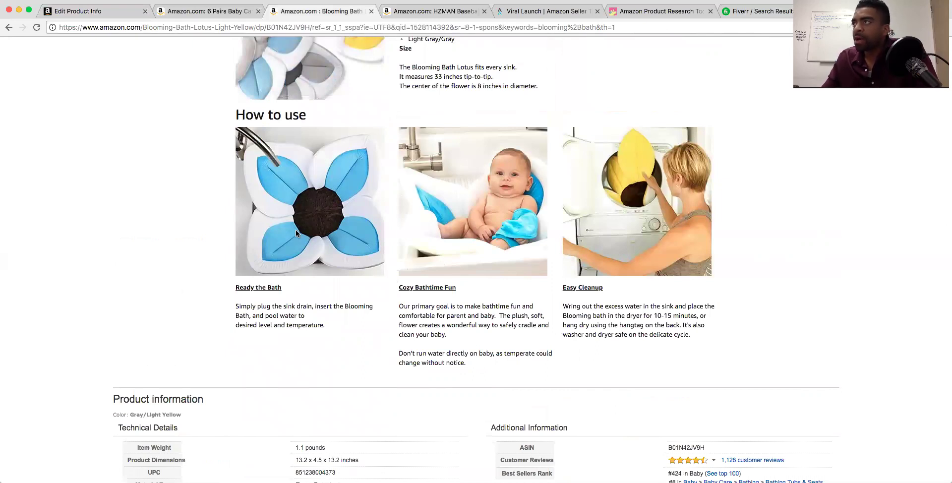
scroll(302, 227, up, 3)
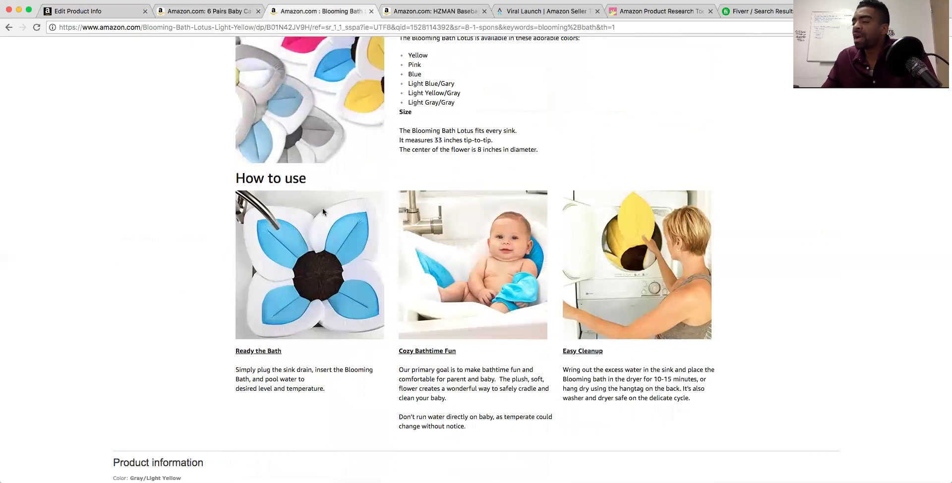
scroll(323, 212, up, 8)
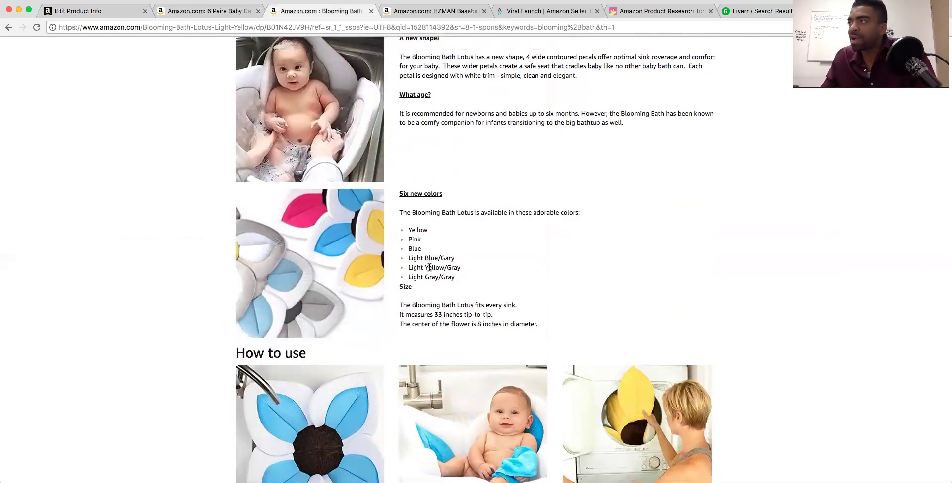
scroll(459, 190, down, 1)
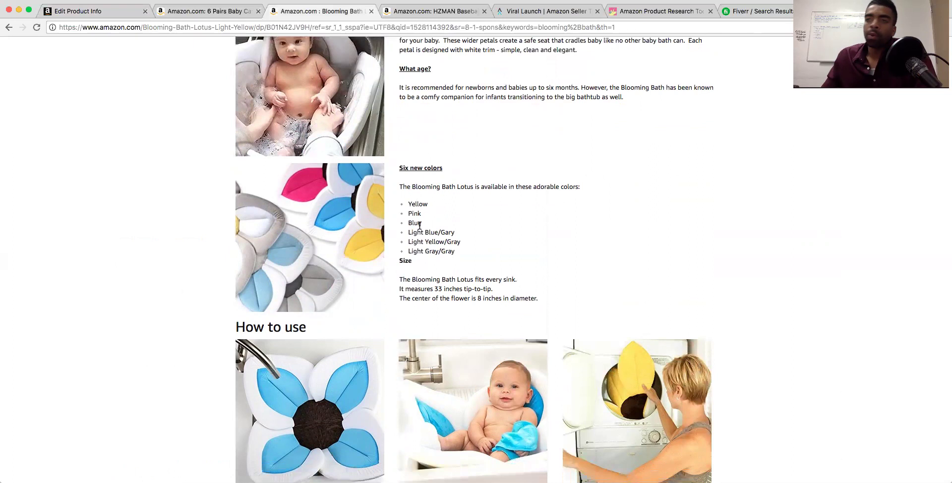
scroll(419, 225, down, 1)
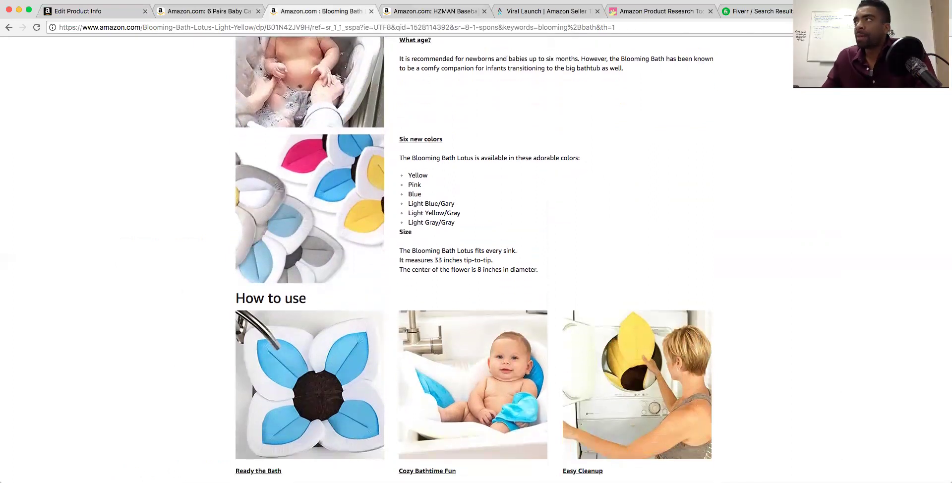
Find the product description on the HZMAN baseball necklace listing and highlight its text from the company introduction through Jewelry Maintenance
click(423, 14)
scroll(353, 229, down, 10)
scroll(353, 228, down, 15)
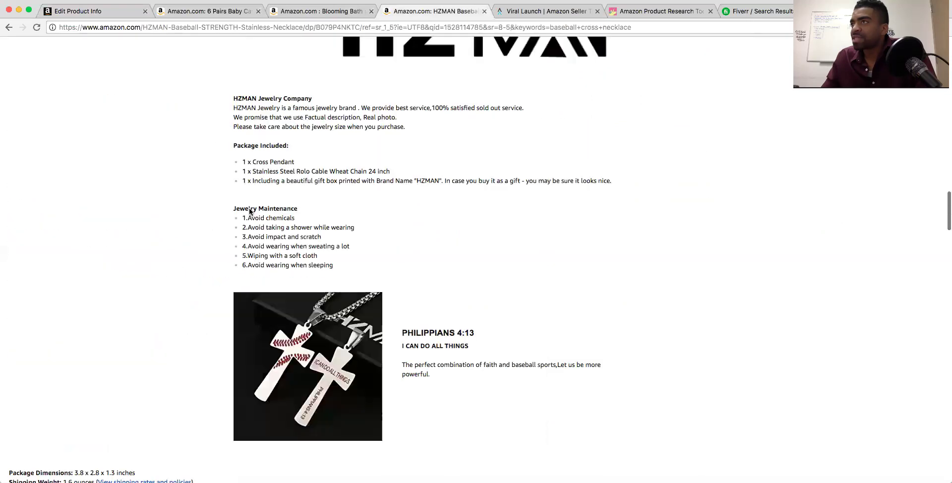
scroll(245, 134, down, 1)
drag(239, 99, 416, 268)
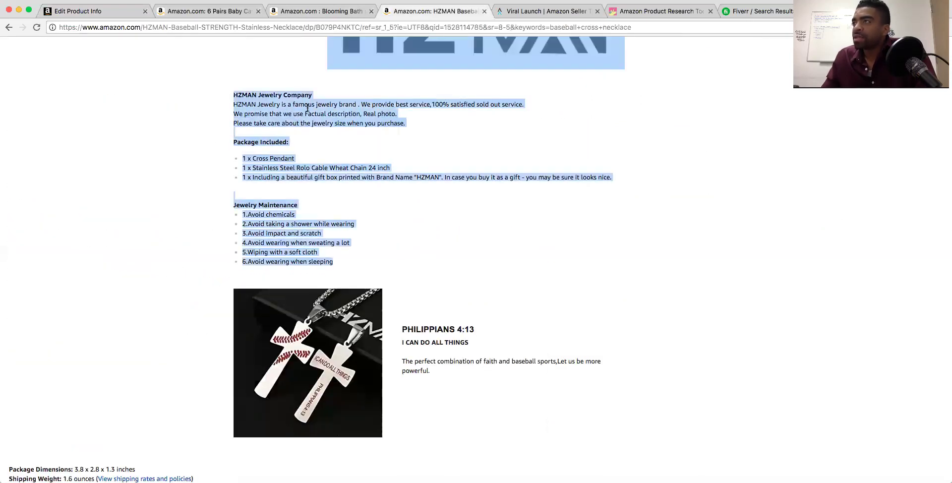
click(263, 147)
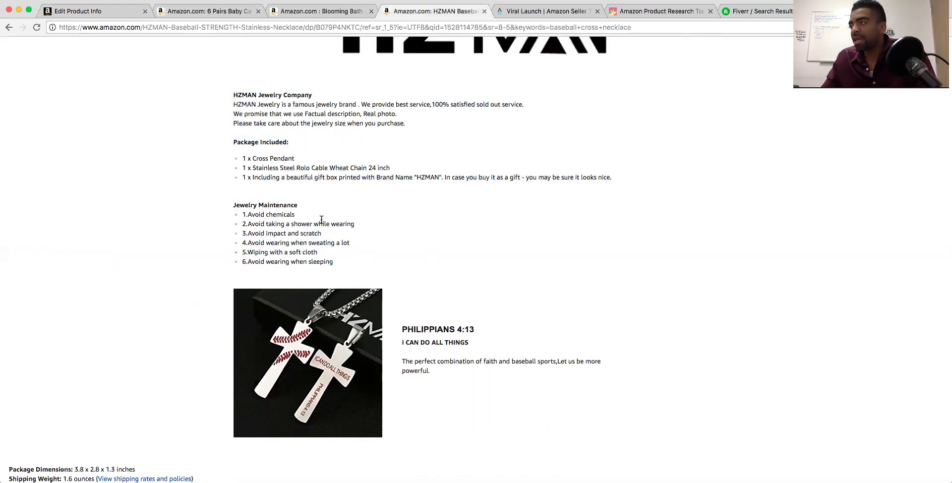
Review the HZMAN description's logo, package contents, maintenance list and Philippians 4:13 picture section
scroll(301, 222, up, 1)
scroll(301, 223, up, 5)
scroll(301, 221, down, 6)
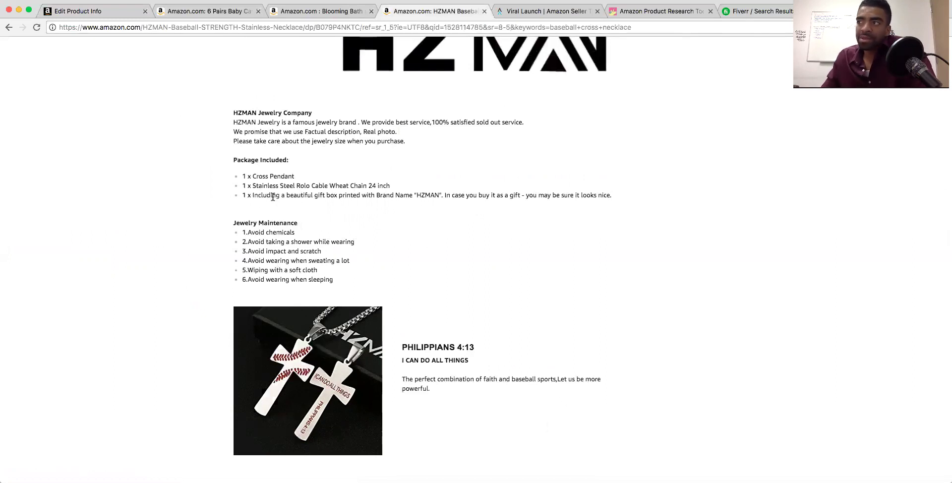
scroll(323, 207, down, 5)
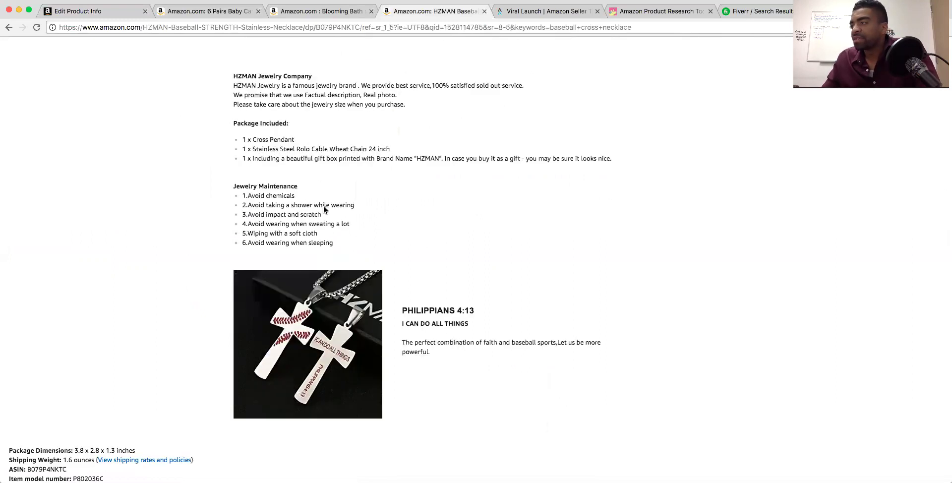
scroll(324, 206, up, 7)
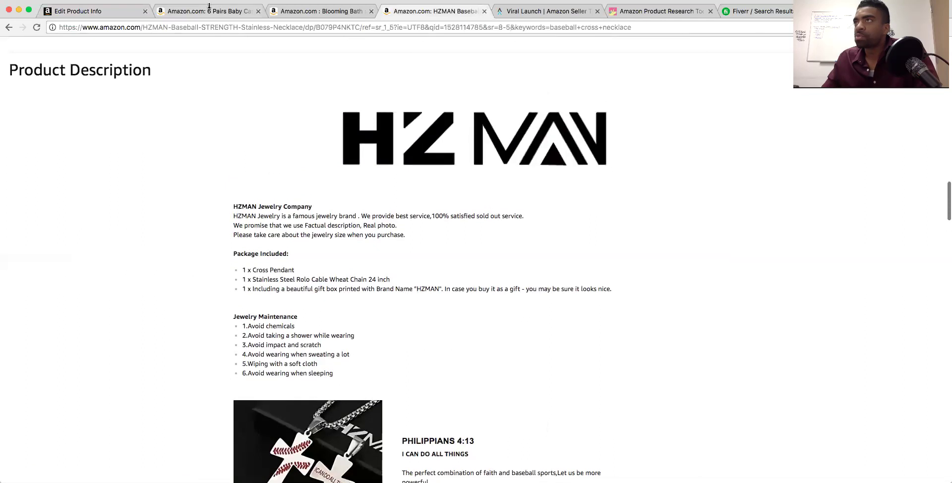
Return to the necklace's product editing page and check the length rule for its Product Description
click(206, 11)
click(100, 11)
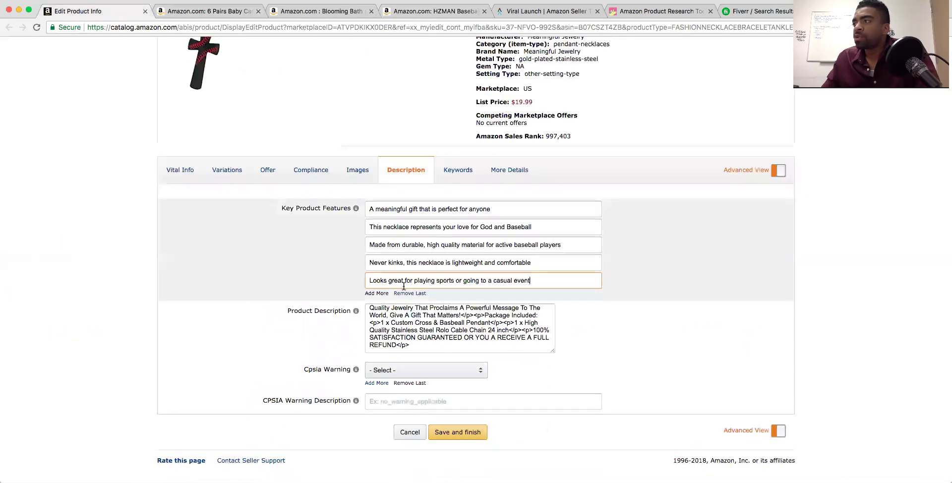
click(409, 315)
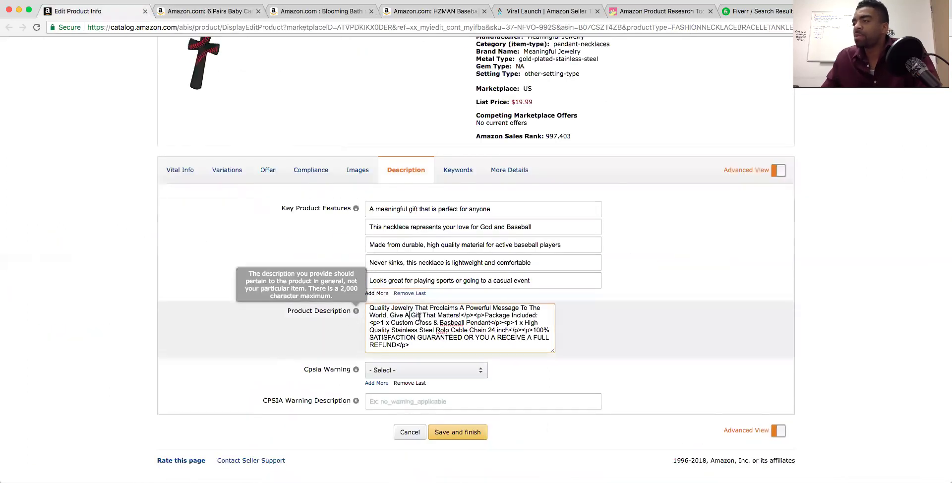
mouse_move(355, 311)
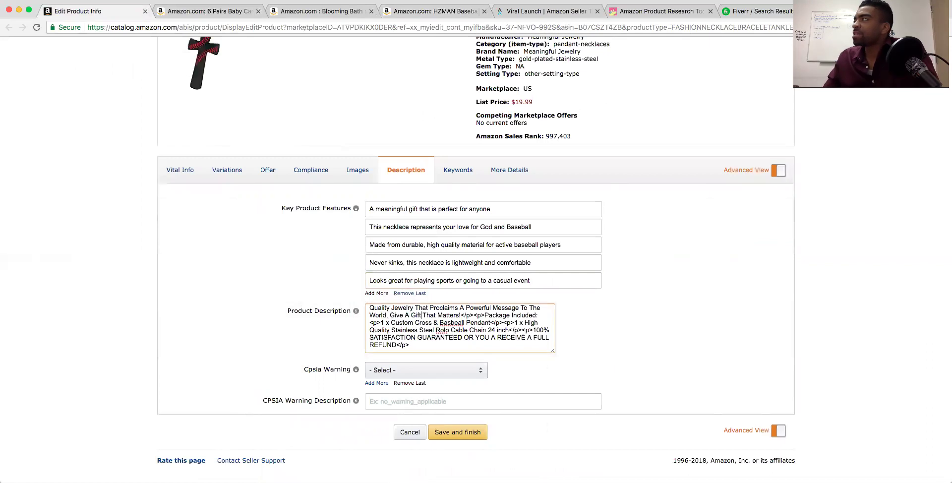
Search the web for "character count" in a new browser tab and open the LetterCount.com character counter
key(super+t)
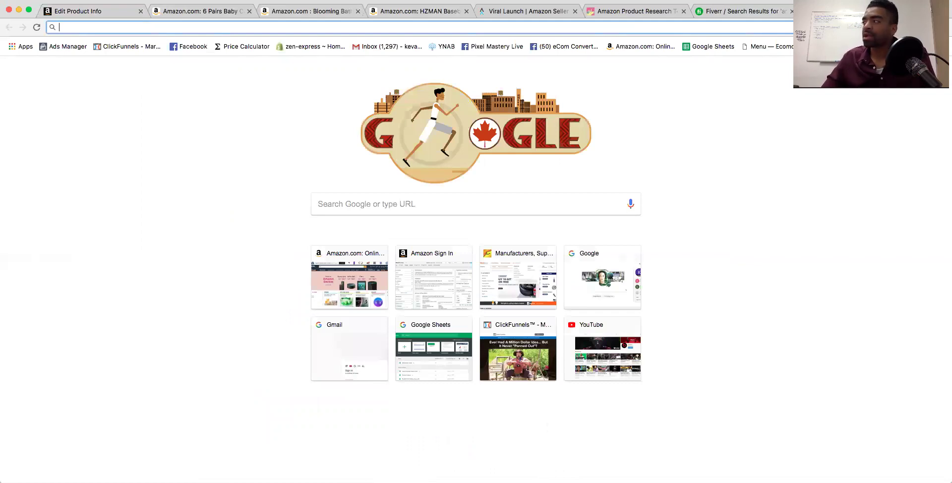
text(cha)
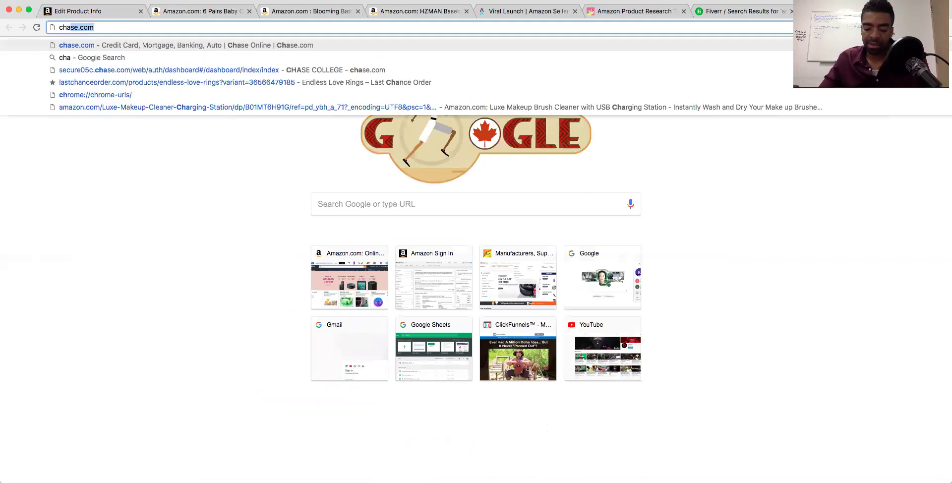
text(racter)
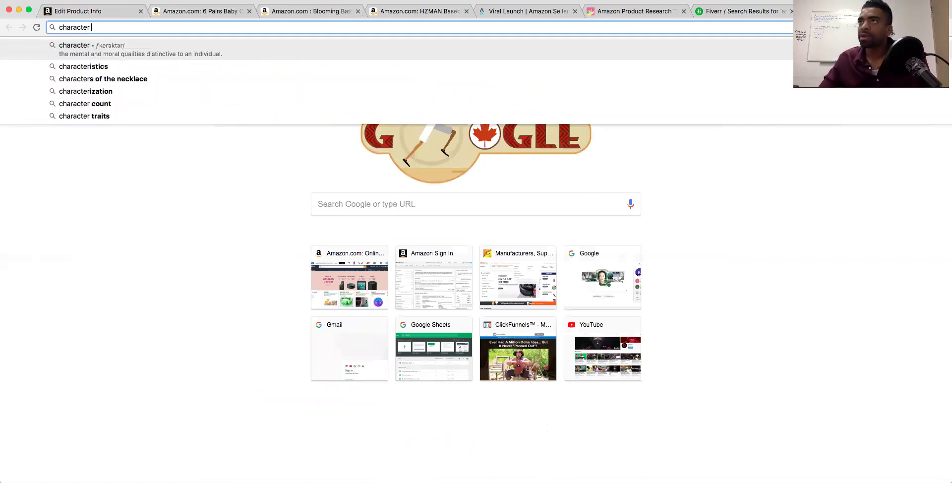
key(Down)
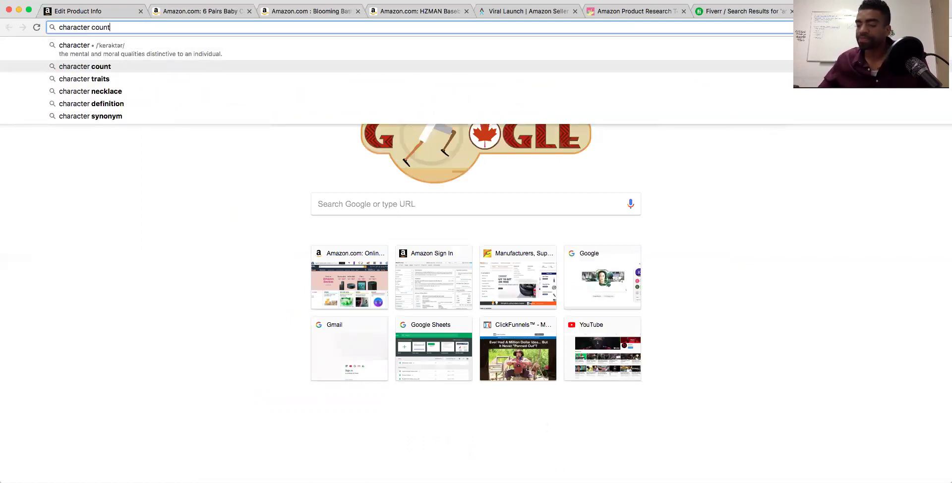
key(Return)
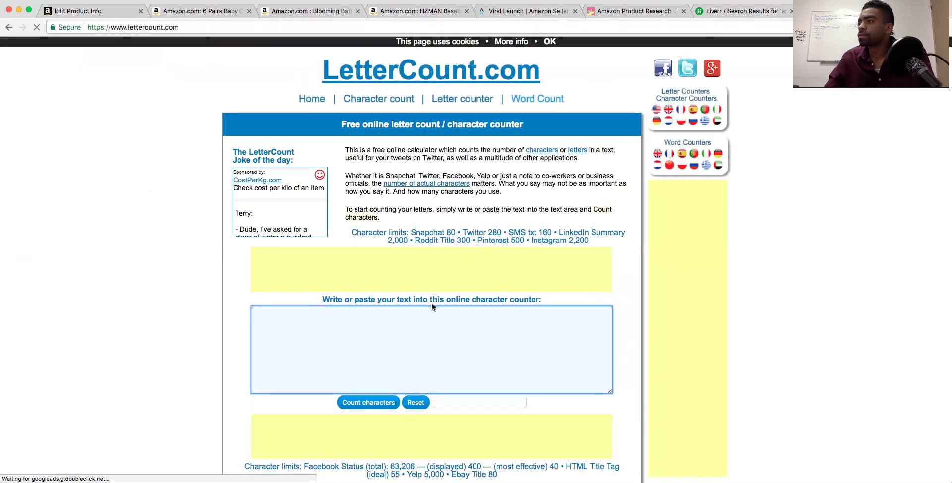
Return to the product editing page and read the Product Description, highlighting its opening through "Give A Gift That Matters!"
click(733, 11)
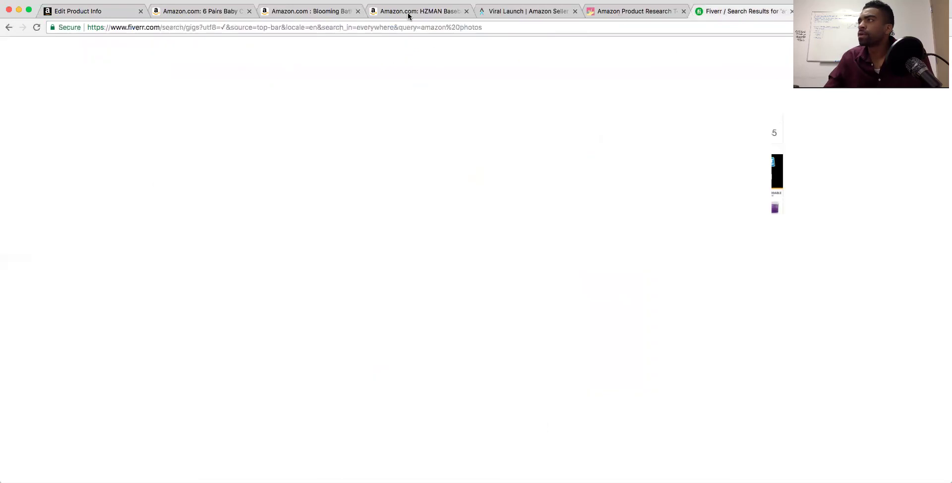
click(293, 11)
click(77, 11)
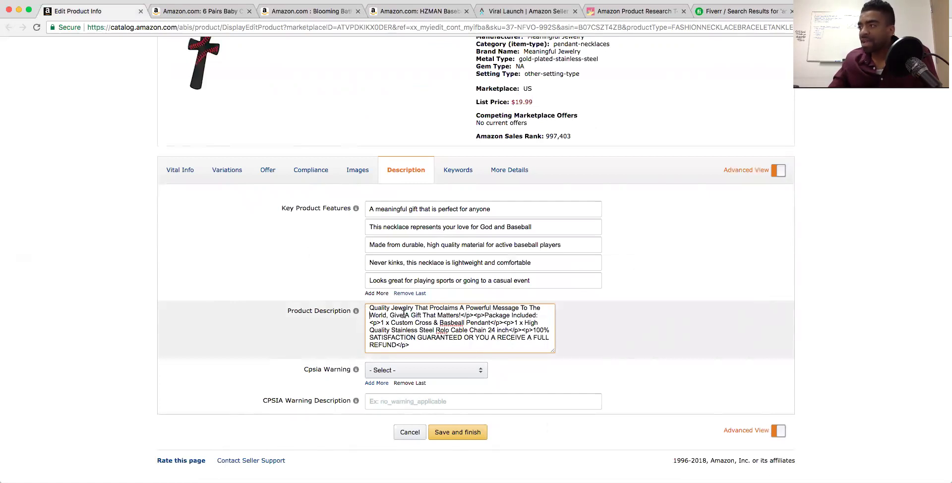
scroll(404, 316, up, 2)
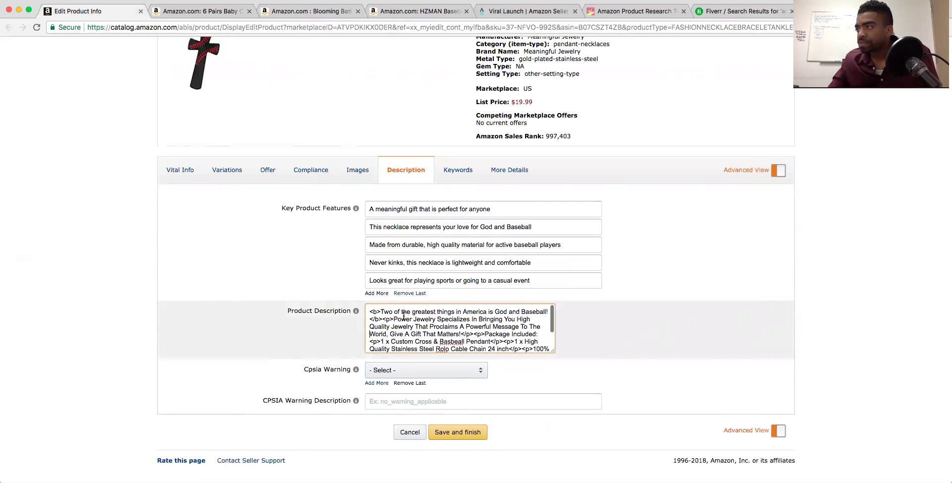
scroll(385, 317, up, 1)
scroll(385, 330, down, 2)
scroll(386, 335, up, 2)
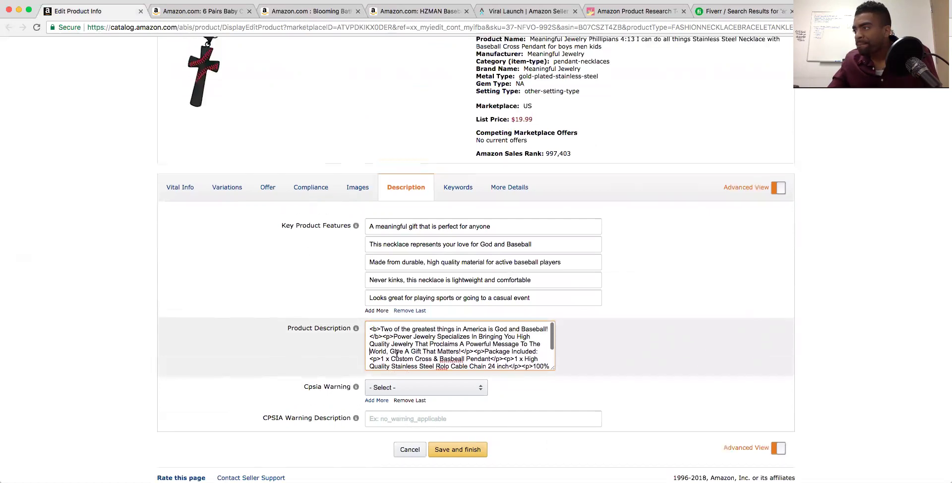
scroll(468, 359, down, 1)
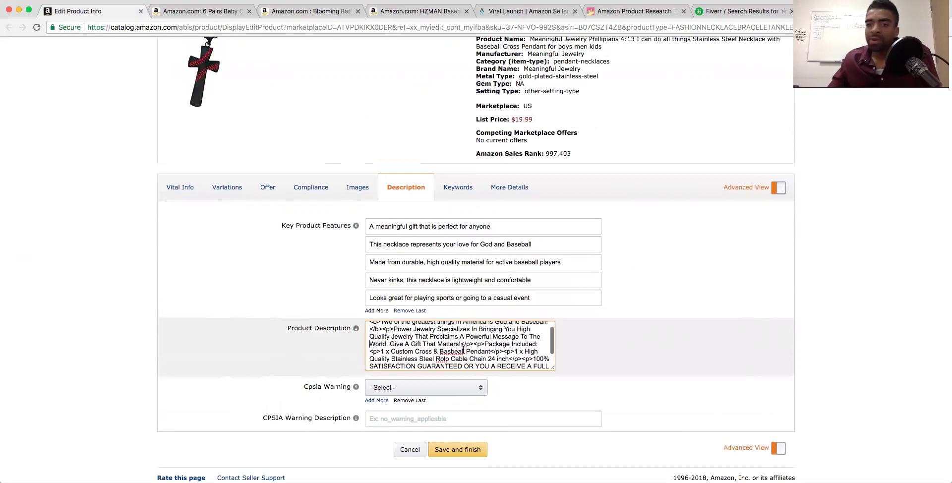
scroll(462, 349, up, 1)
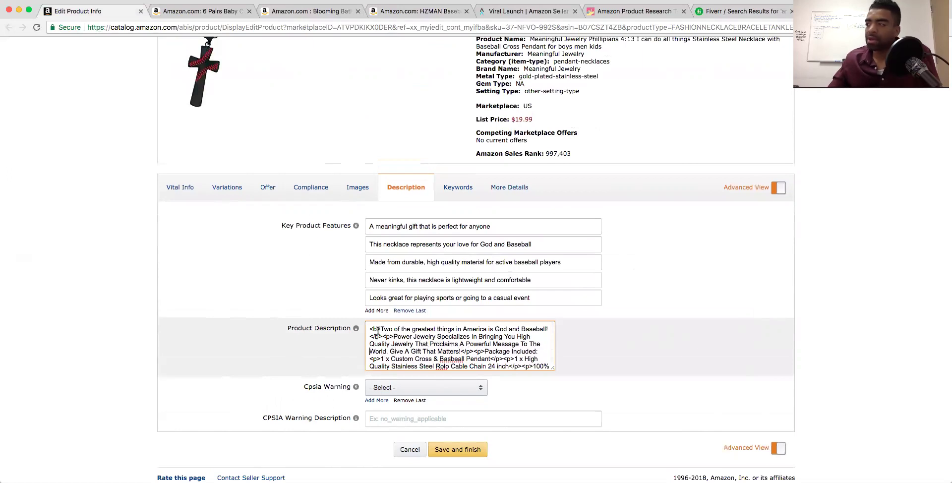
drag(368, 328, 463, 353)
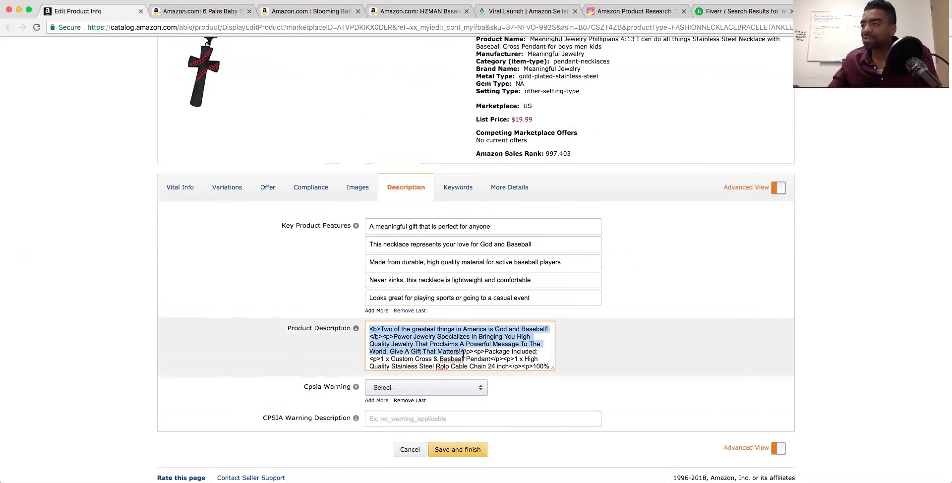
click(500, 357)
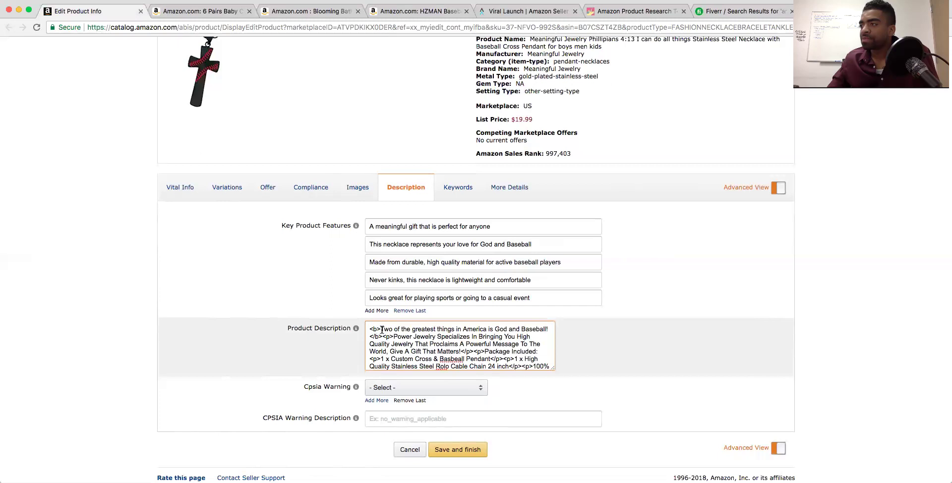
Copy the necklace's entire Product Description into LetterCount.com and count its characters
scroll(397, 334, up, 1)
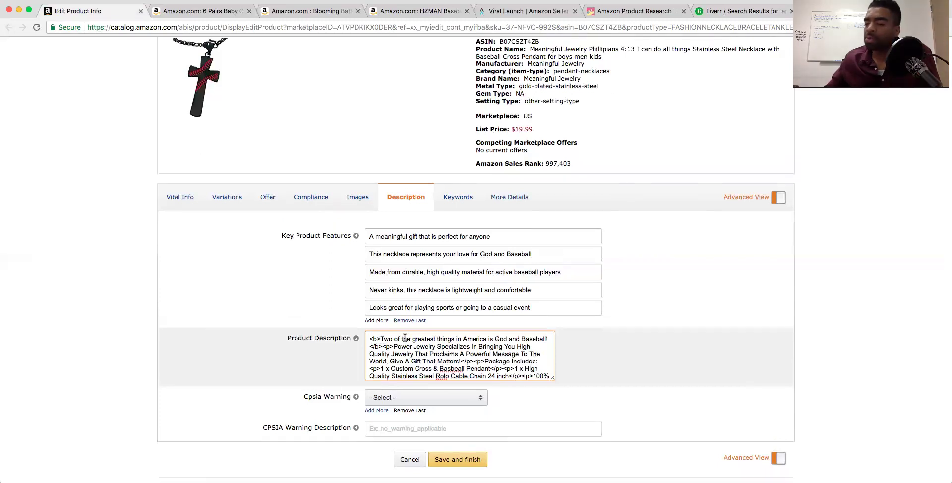
scroll(489, 341, down, 2)
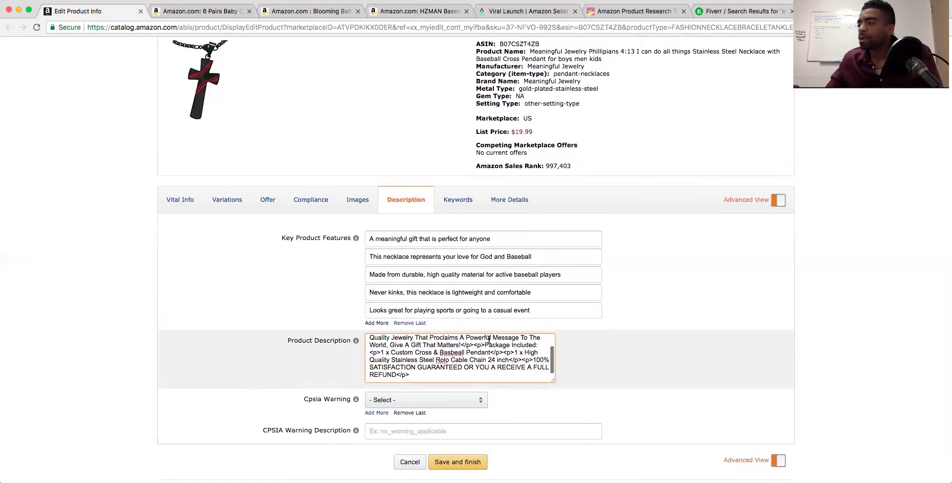
scroll(624, 312, down, 1)
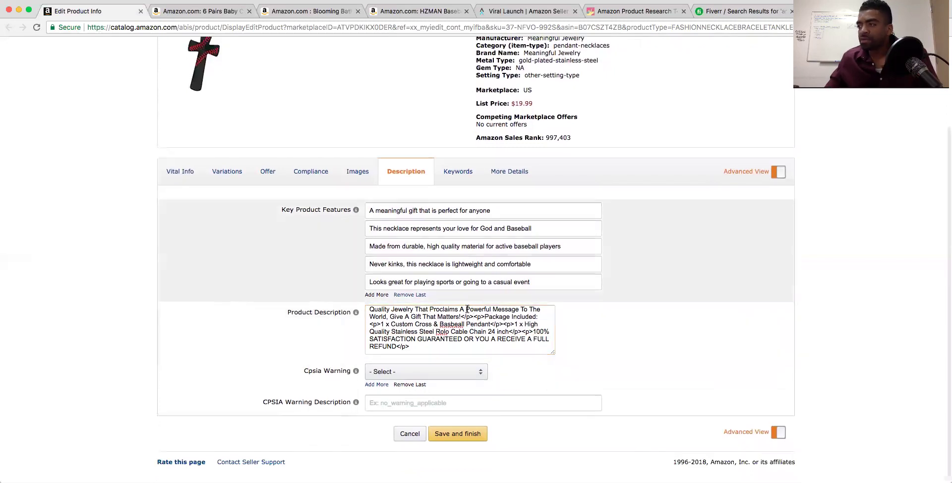
key(super+a)
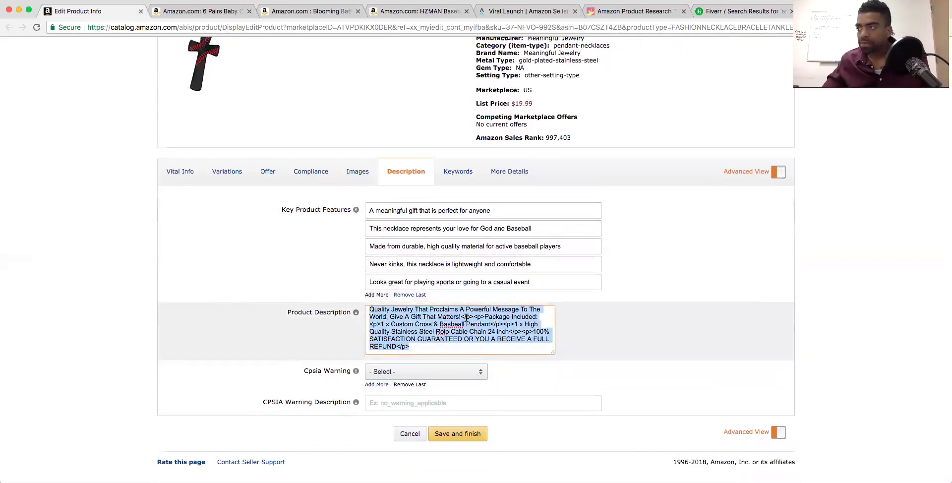
key(super+c)
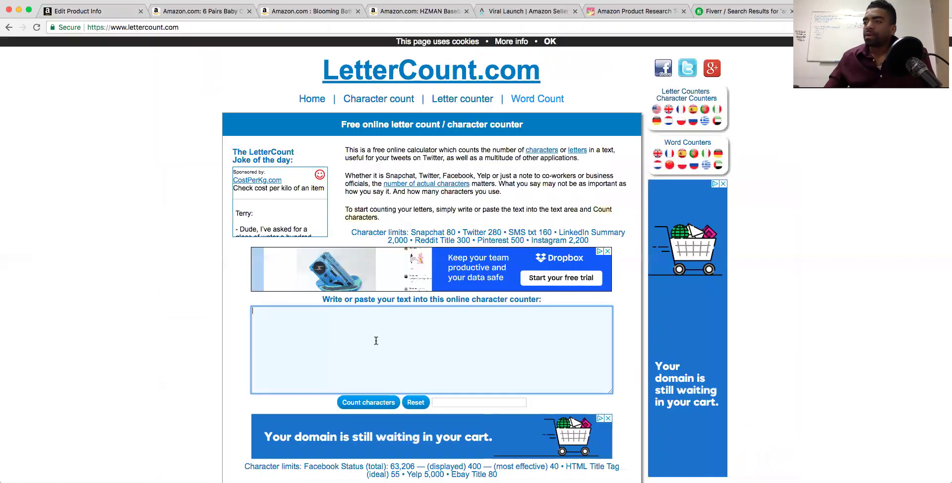
key(super+v)
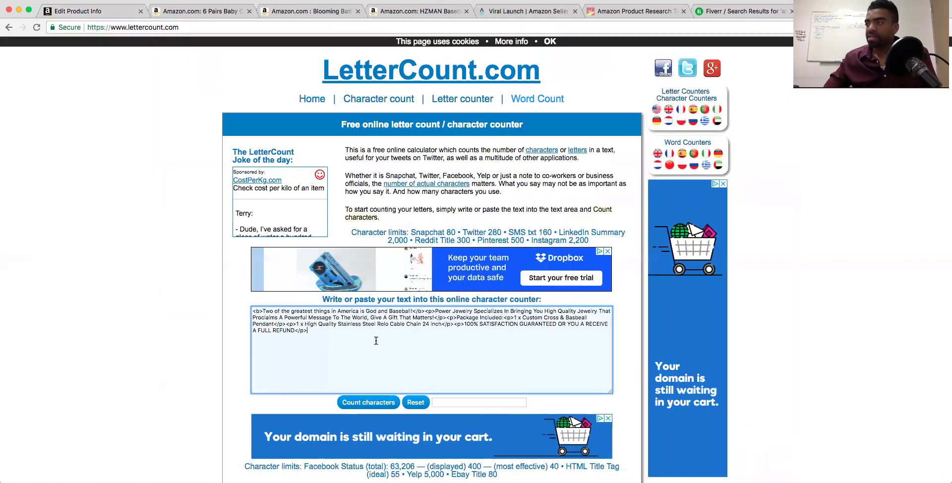
click(366, 403)
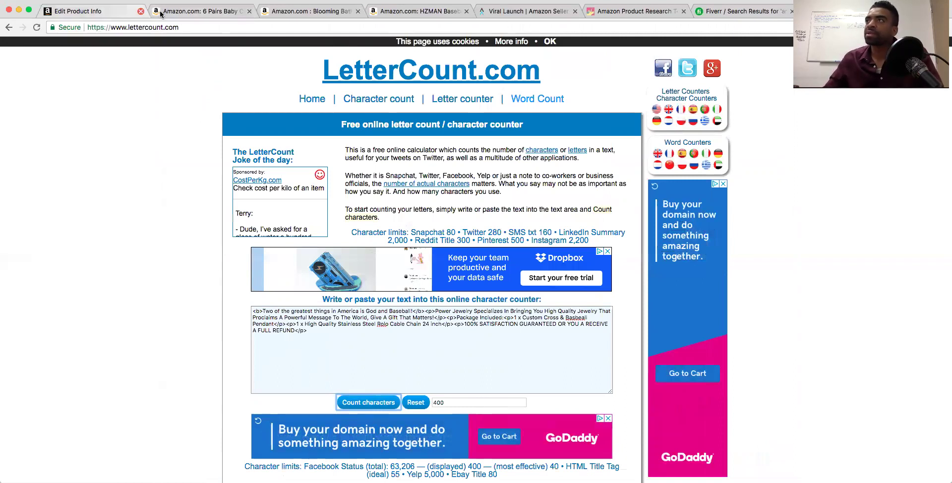
Go back to the product editing page and check the length rule for Key Product Features
click(124, 13)
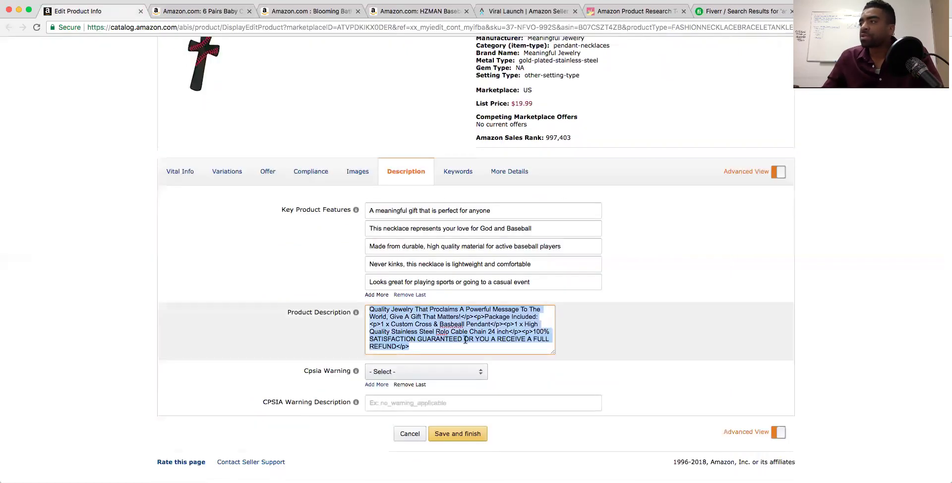
click(466, 340)
mouse_move(351, 211)
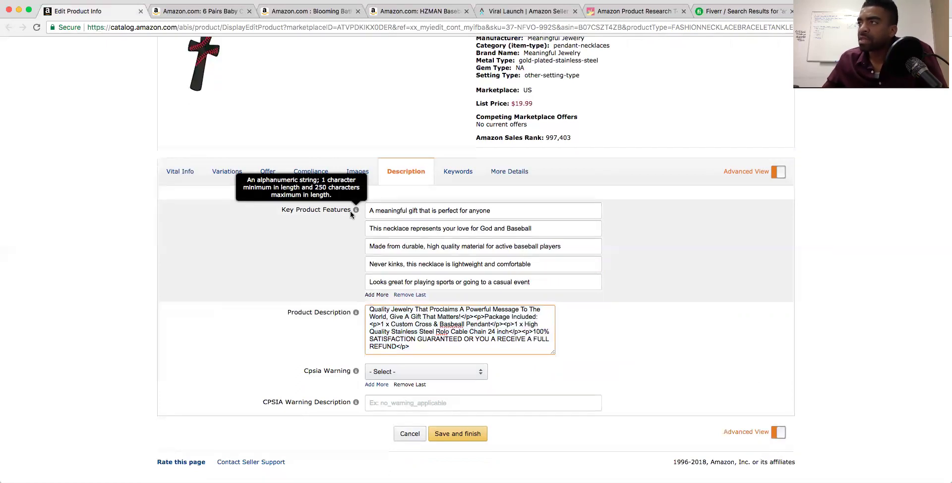
Replace the text in LetterCount.com with the first key feature, "A meaningful gift that is perfect for anyone", and count its characters
click(386, 212)
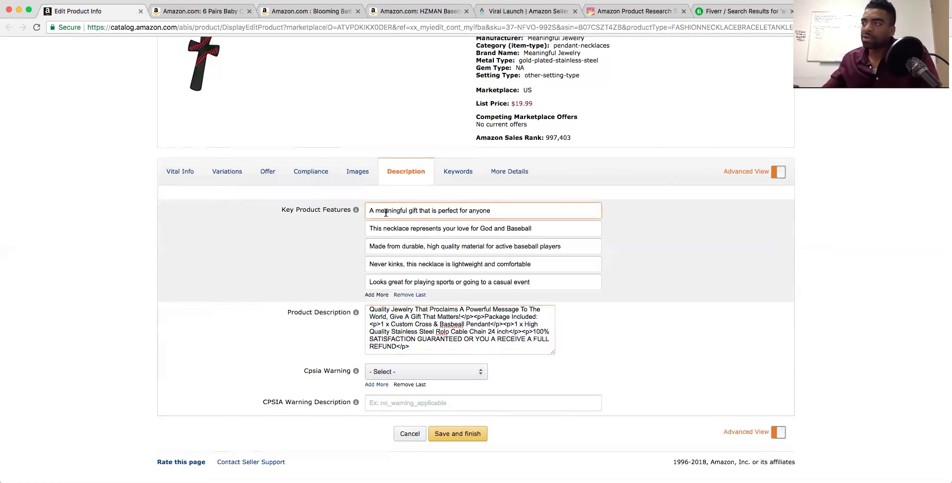
triple_click(391, 212)
key(super+c)
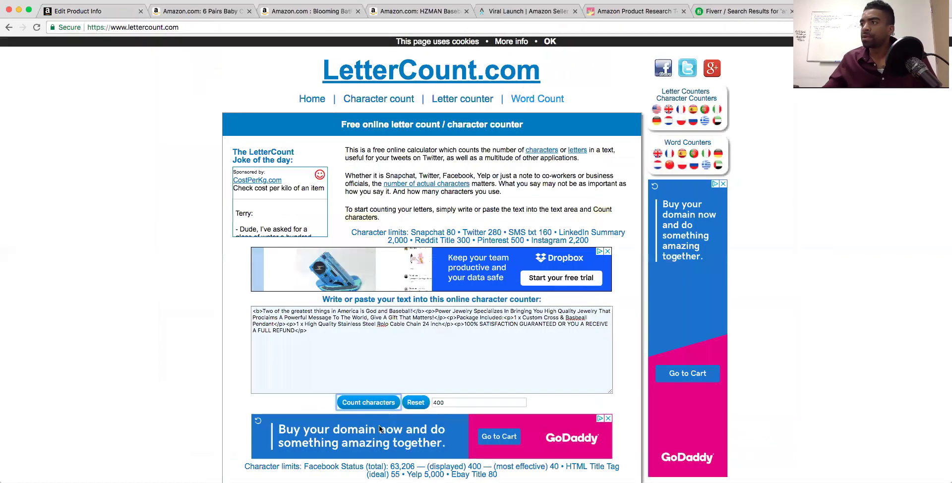
click(397, 361)
key(super+v)
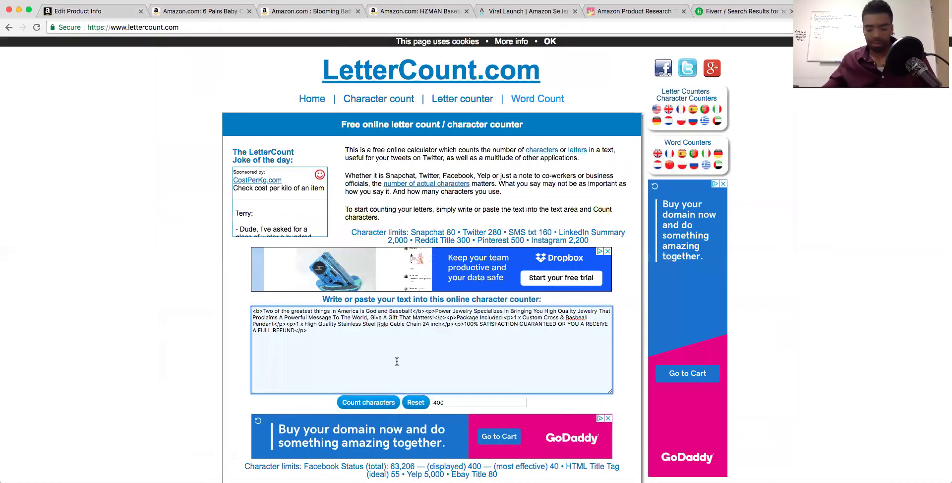
key(super+a)
key(BackSpace)
key(super+v)
click(367, 405)
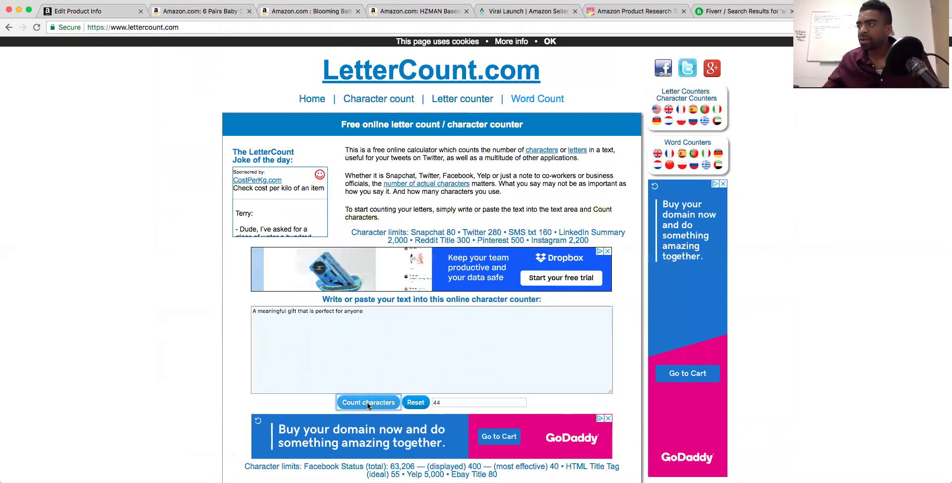
scroll(474, 406, down, 1)
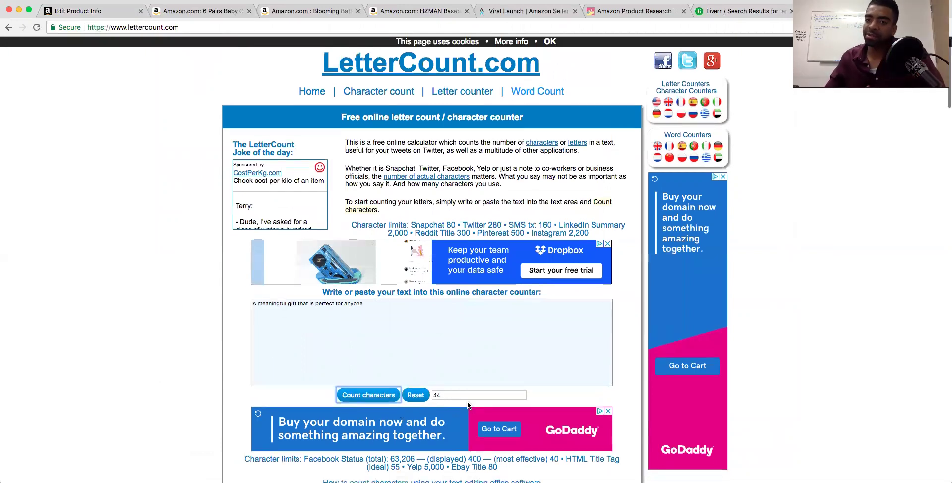
On the product editing page, review the Cpsia Warning's help note and available options, and recheck the Key Product Features length rule
click(94, 12)
click(455, 239)
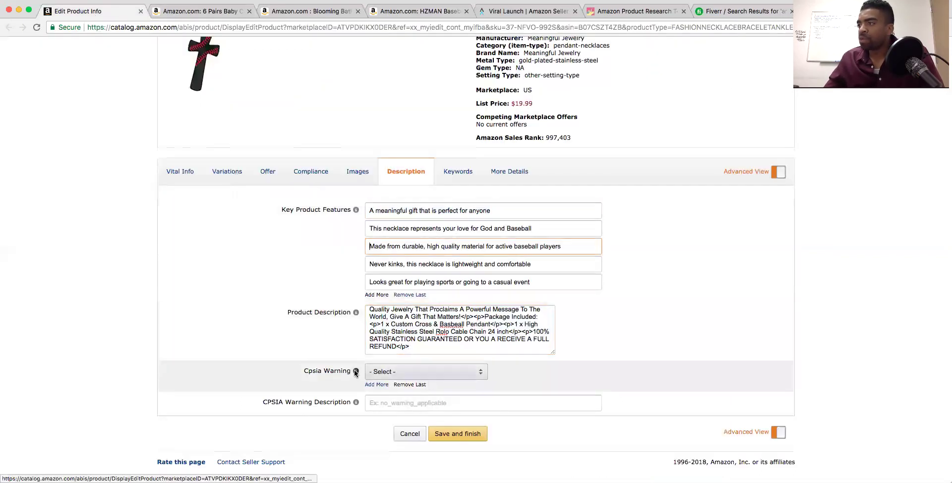
mouse_move(356, 373)
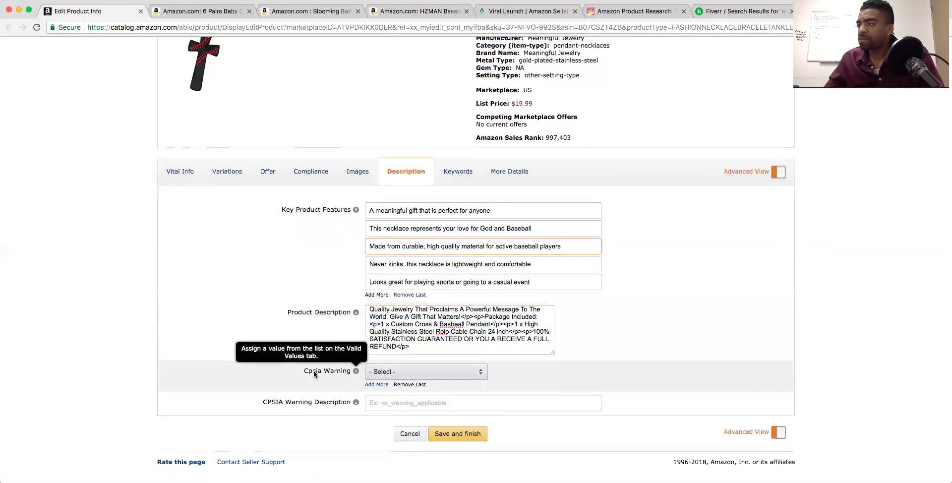
click(480, 375)
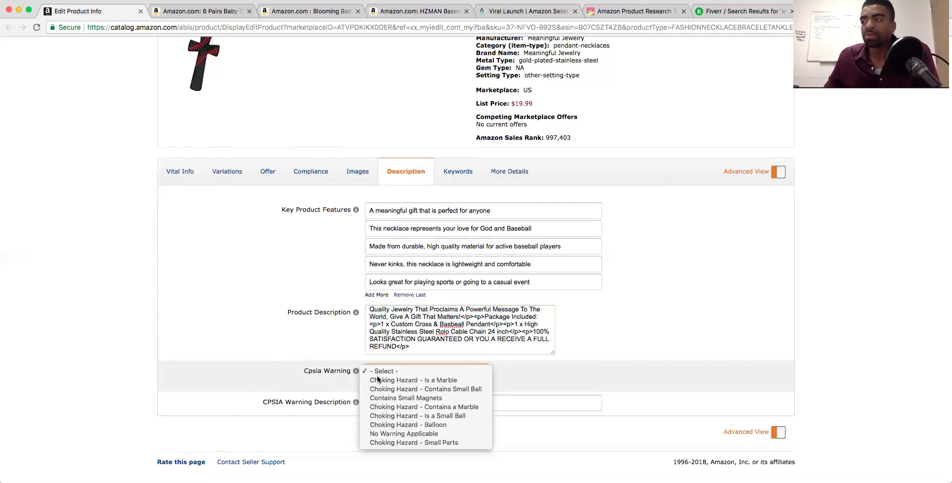
click(237, 350)
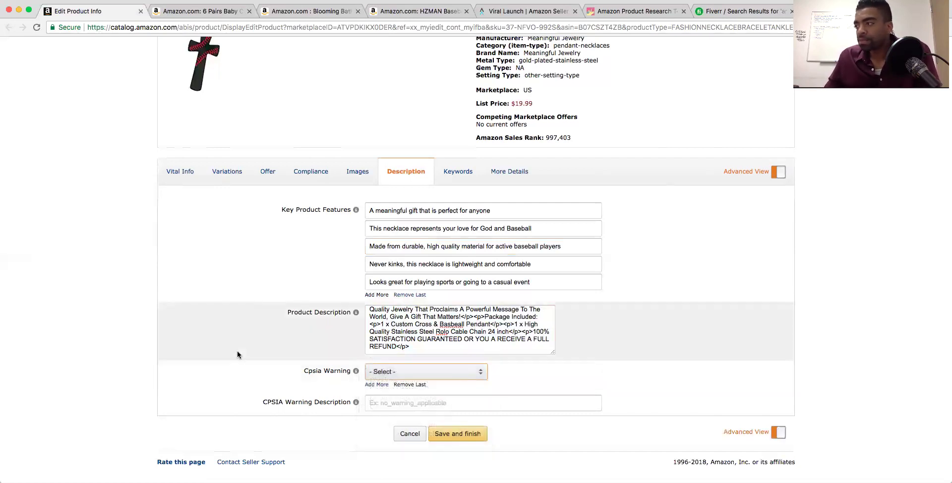
scroll(237, 355, down, 1)
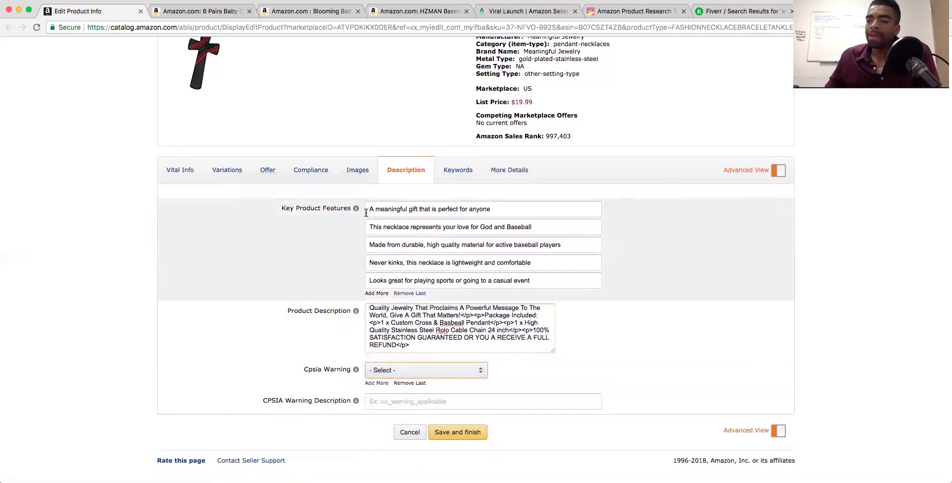
mouse_move(305, 210)
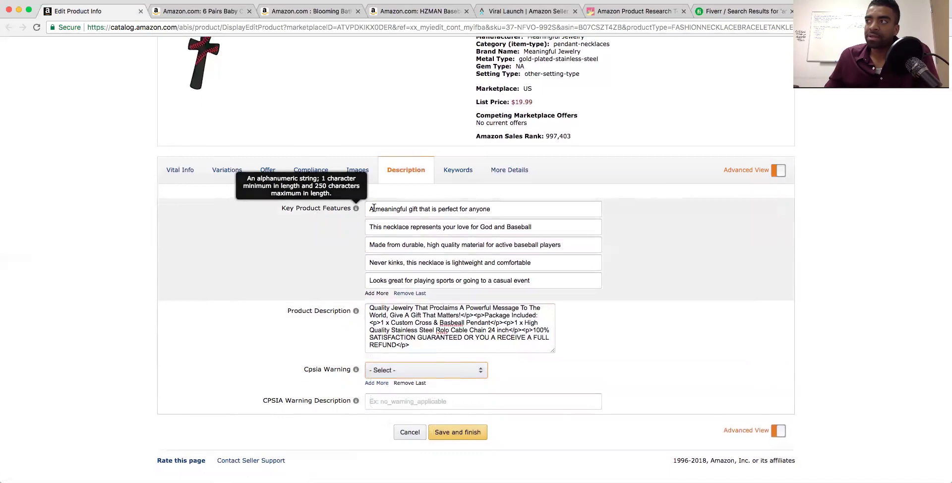